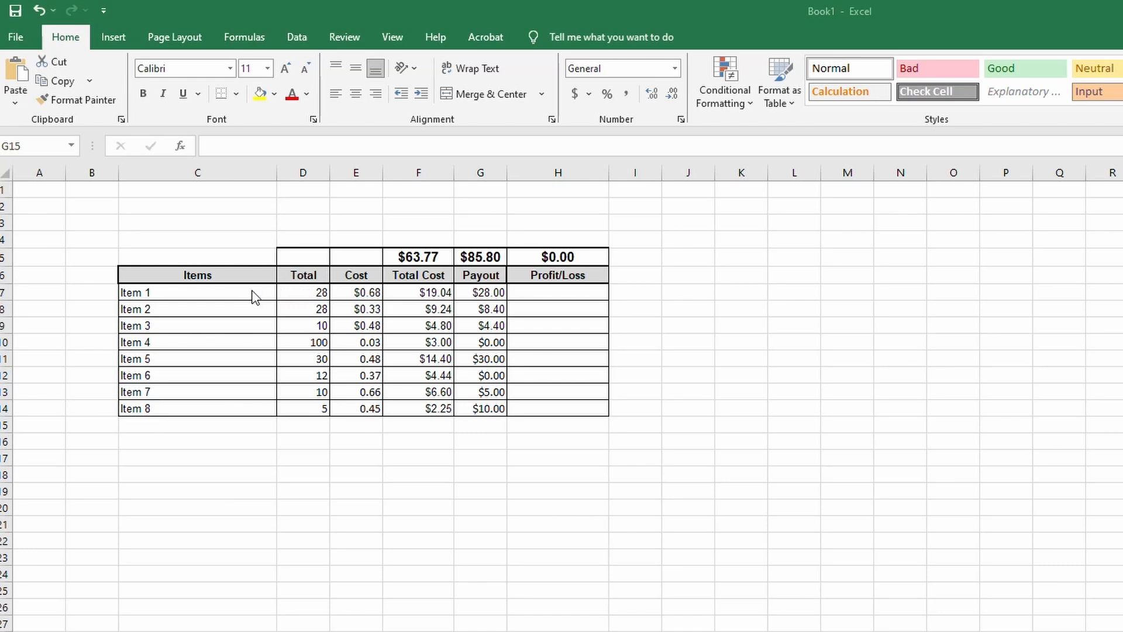
# Check Item 1's total cost by calculating 28 × 0.68 in Calculator, and close Calculator
pyautogui.click(318, 293)
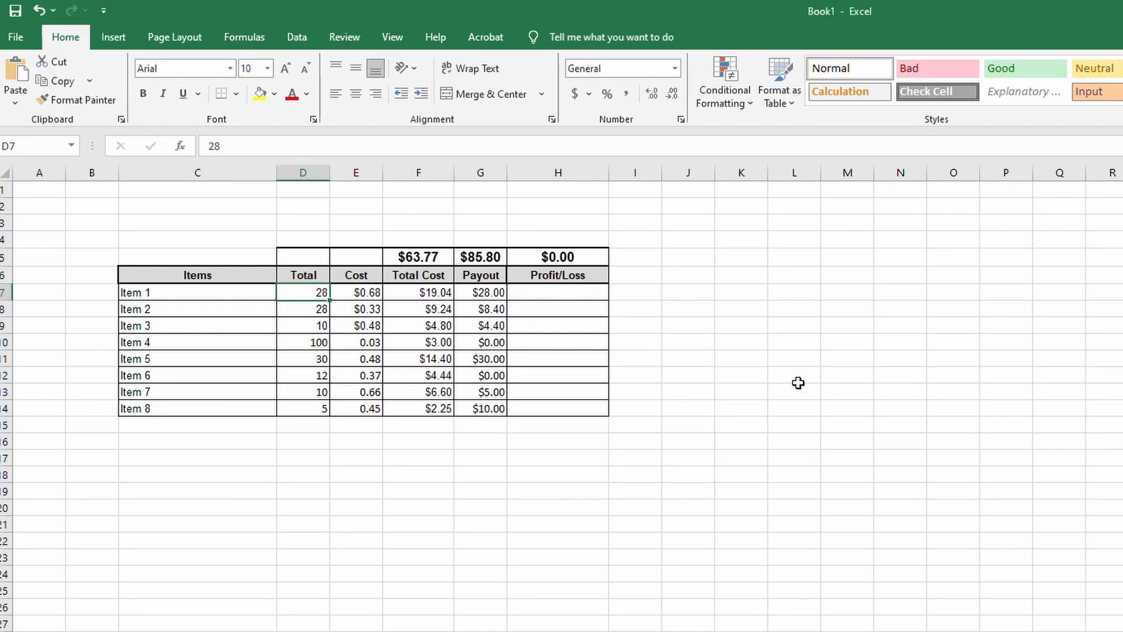
pyautogui.press('Right')
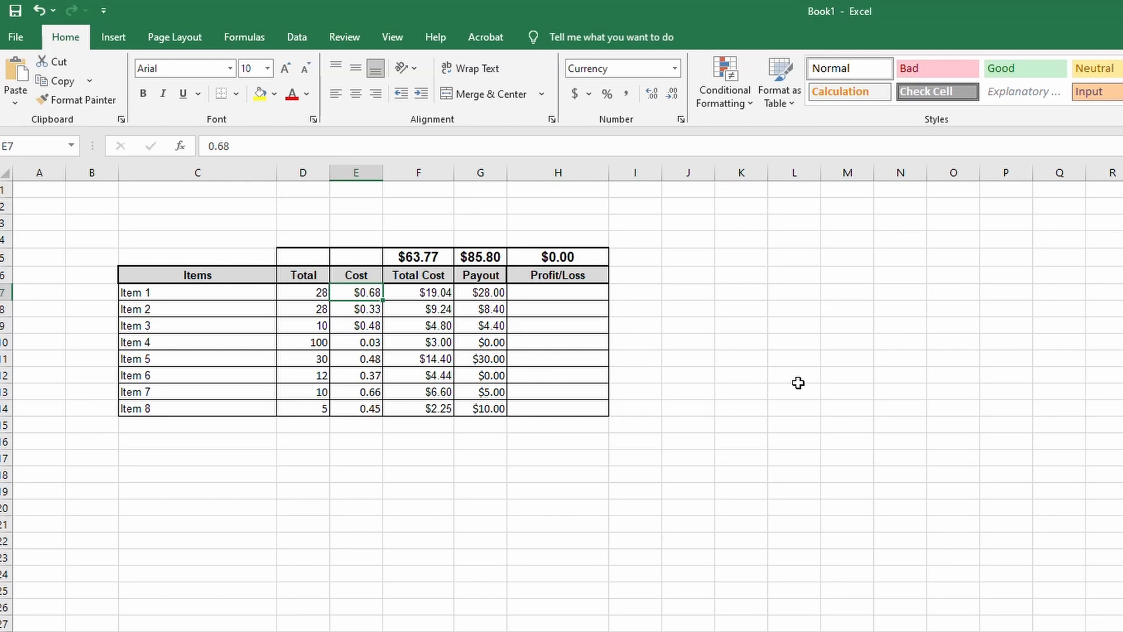
pyautogui.press('Right')
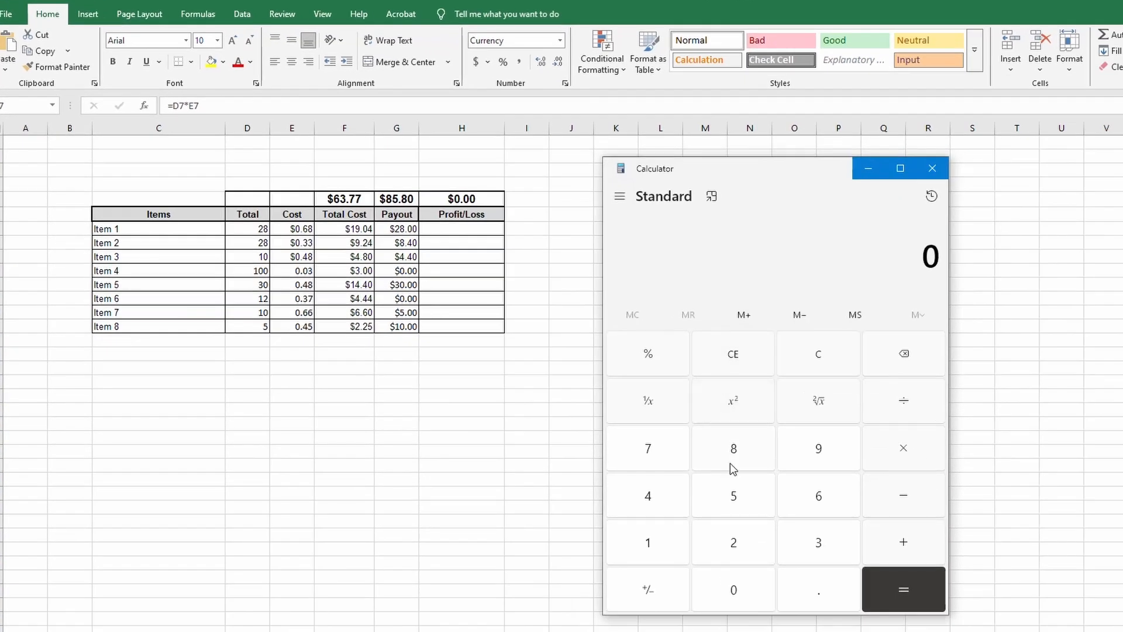
pyautogui.click(733, 545)
pyautogui.click(730, 450)
pyautogui.click(905, 451)
pyautogui.click(805, 579)
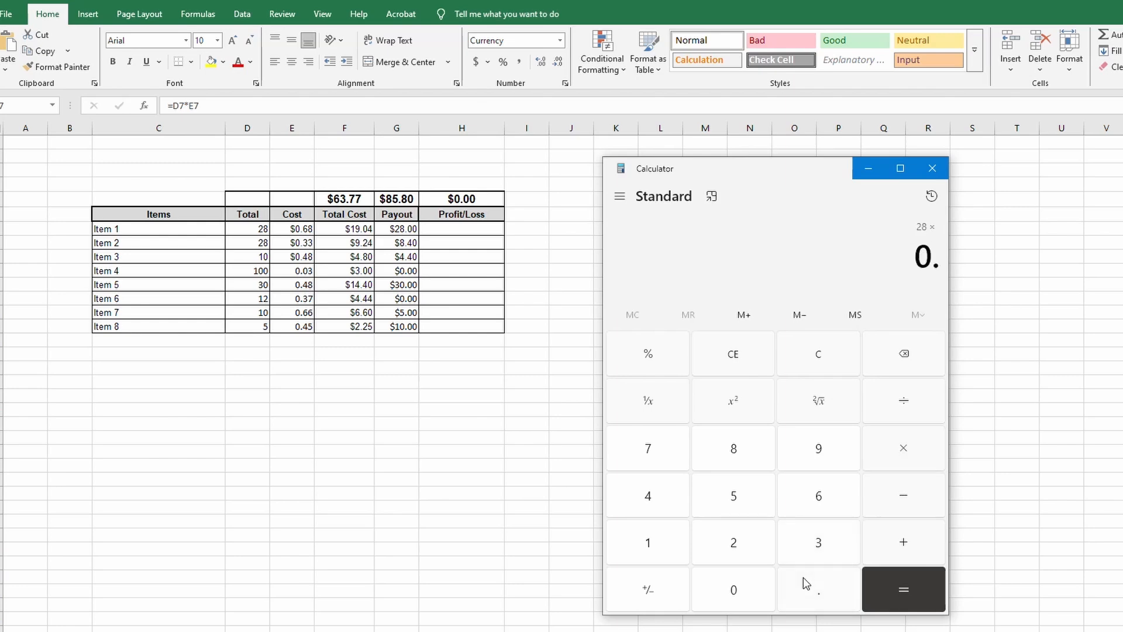
pyautogui.click(819, 492)
pyautogui.click(763, 457)
pyautogui.click(911, 582)
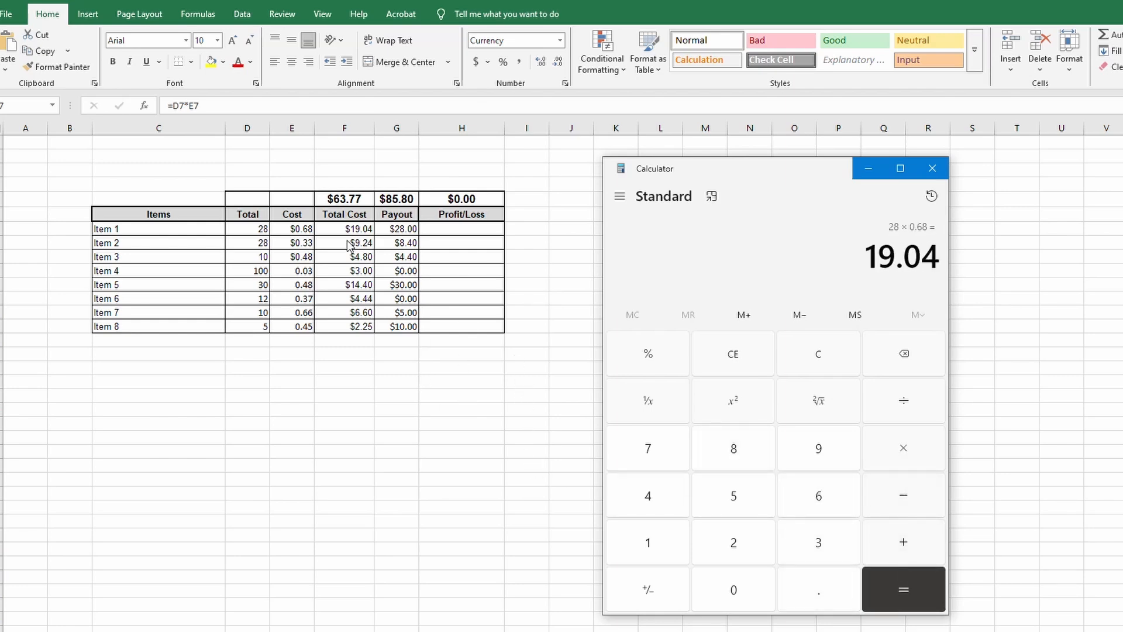
pyautogui.click(933, 168)
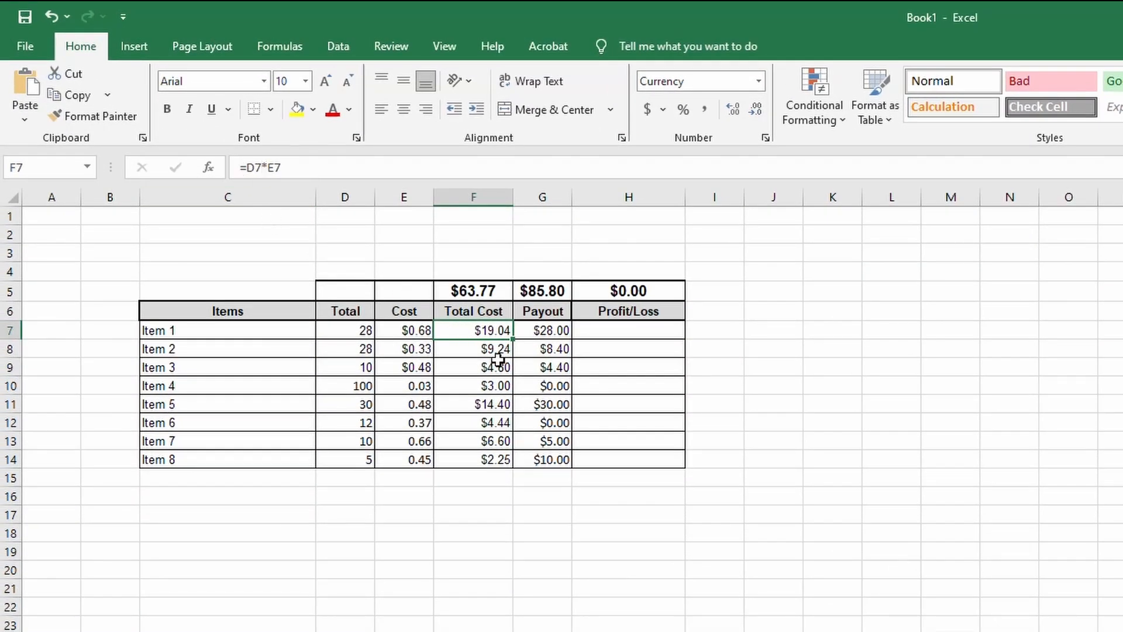
# Clear the Total Cost cells F7:F14 for all items and enter the formula =D7*E7 in F7 for Item 1
pyautogui.moveTo(479, 332)
pyautogui.mouseDown()
pyautogui.moveTo(475, 477)
pyautogui.moveTo(479, 448)
pyautogui.mouseUp()
pyautogui.press('Delete')
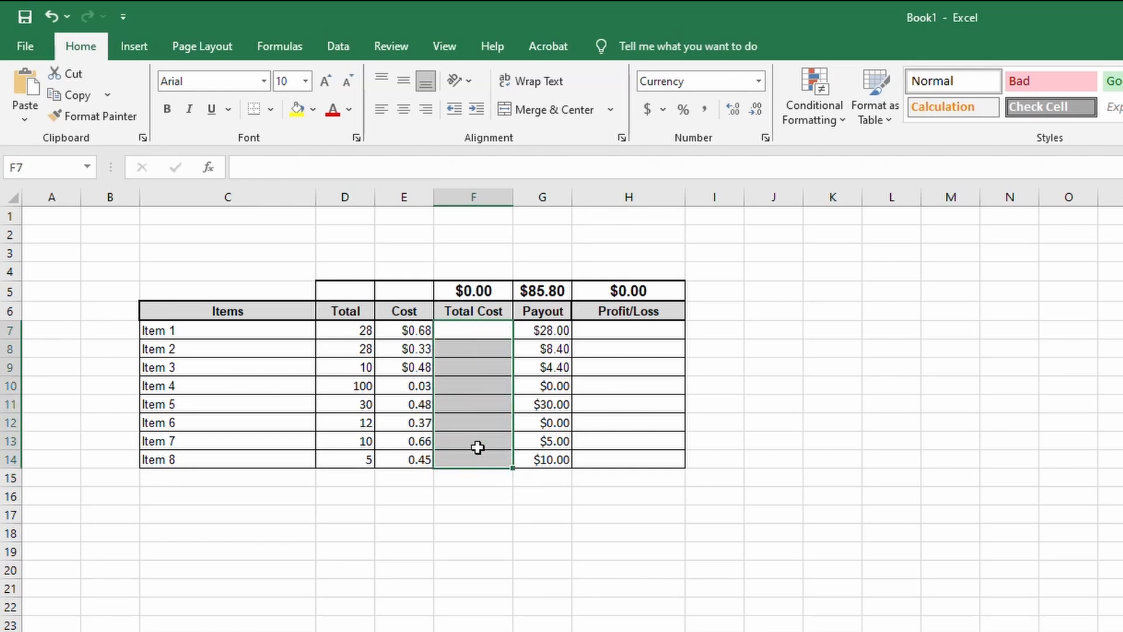
pyautogui.click(241, 167)
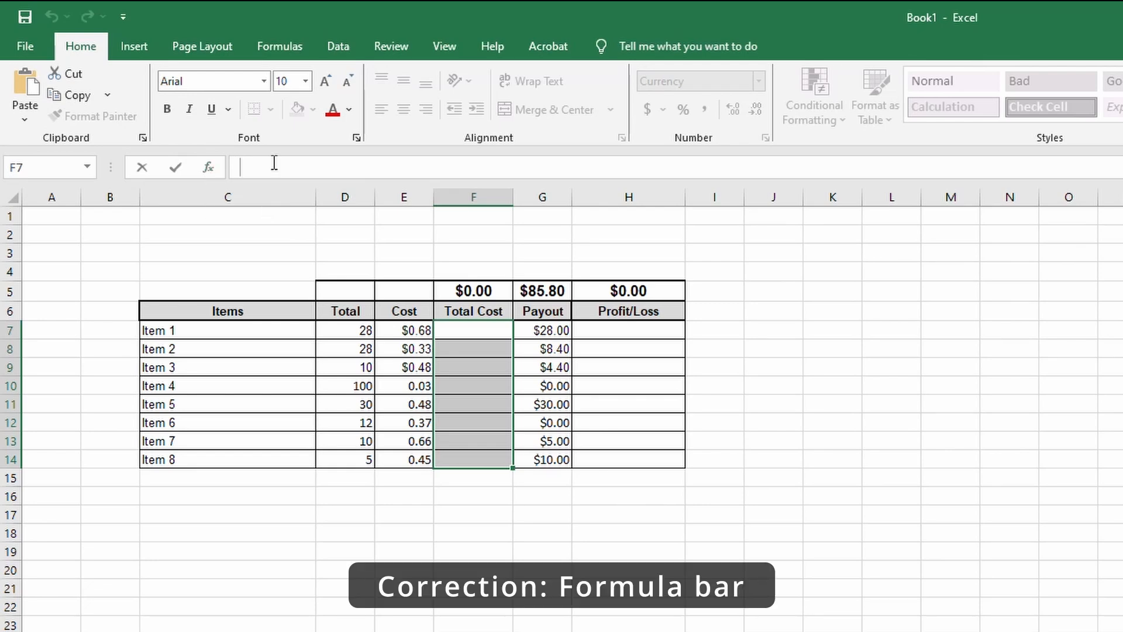
pyautogui.write('=')
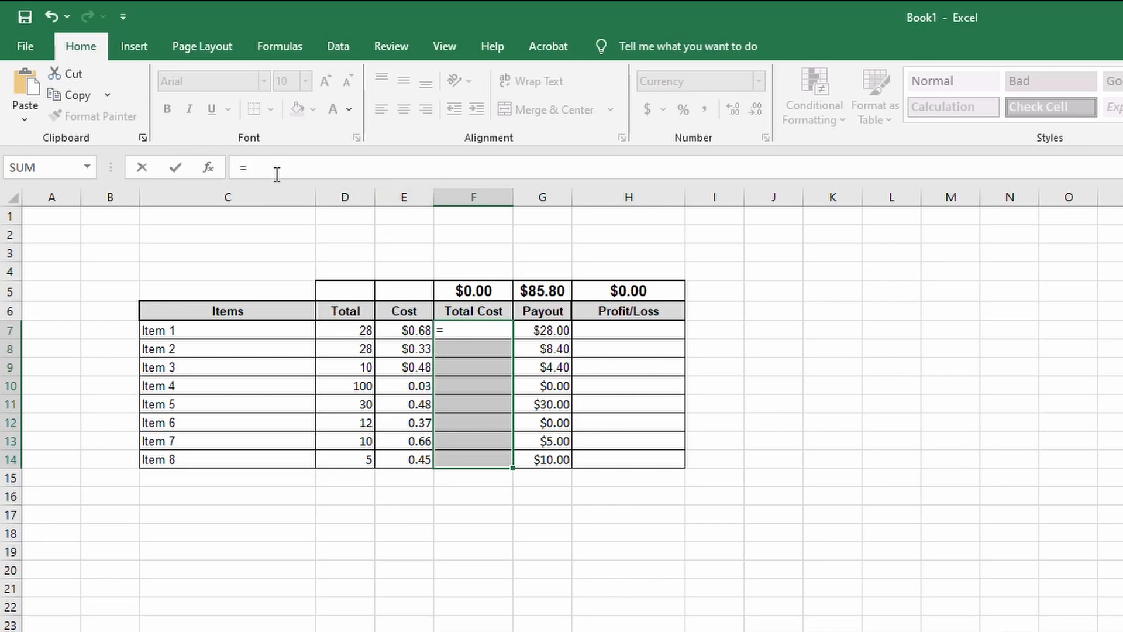
pyautogui.write('D')
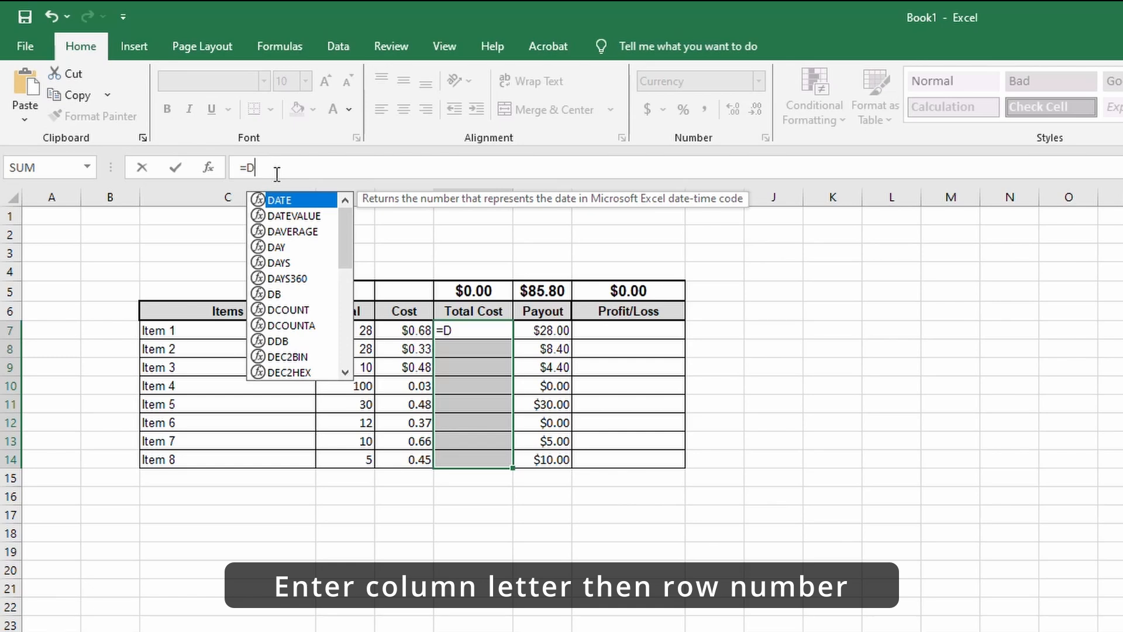
pyautogui.write('7')
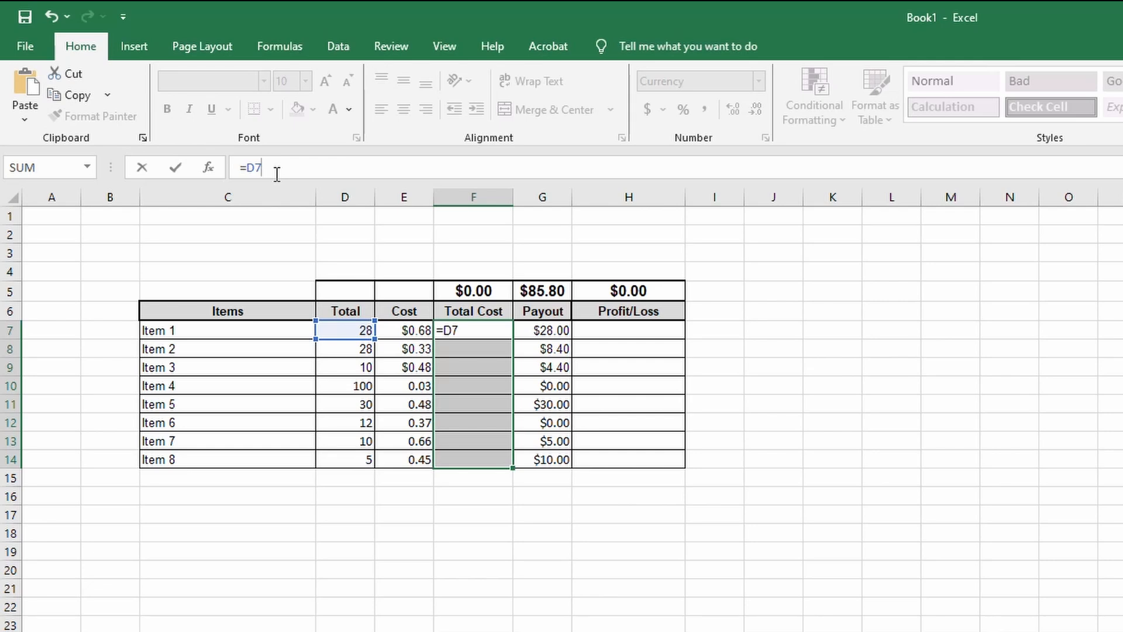
pyautogui.write('*')
pyautogui.write('e7')
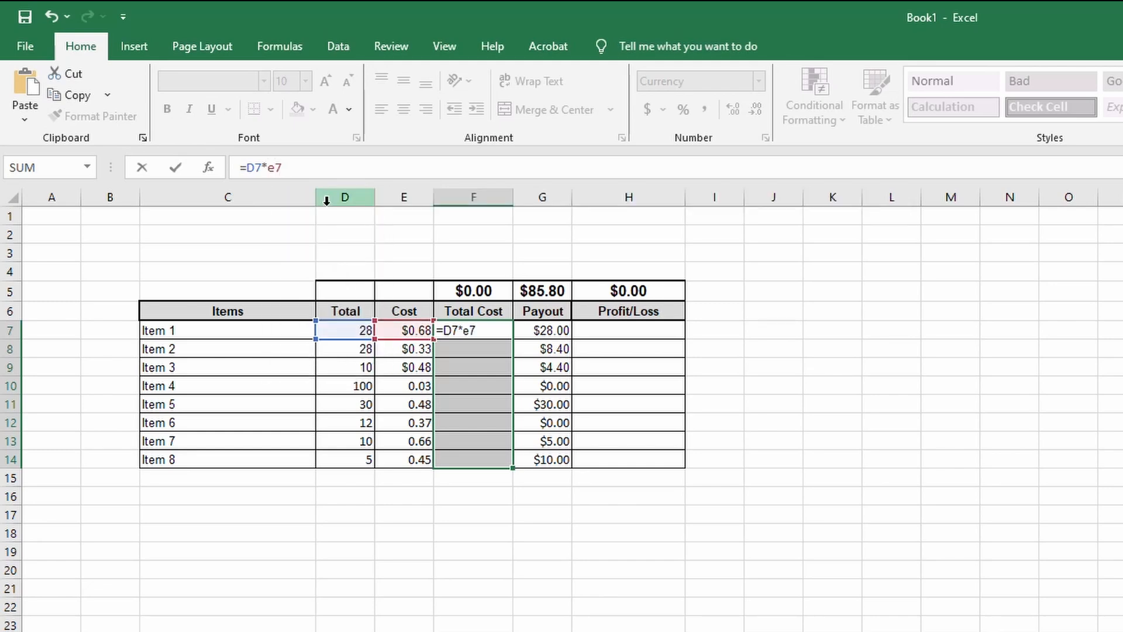
pyautogui.press('Return')
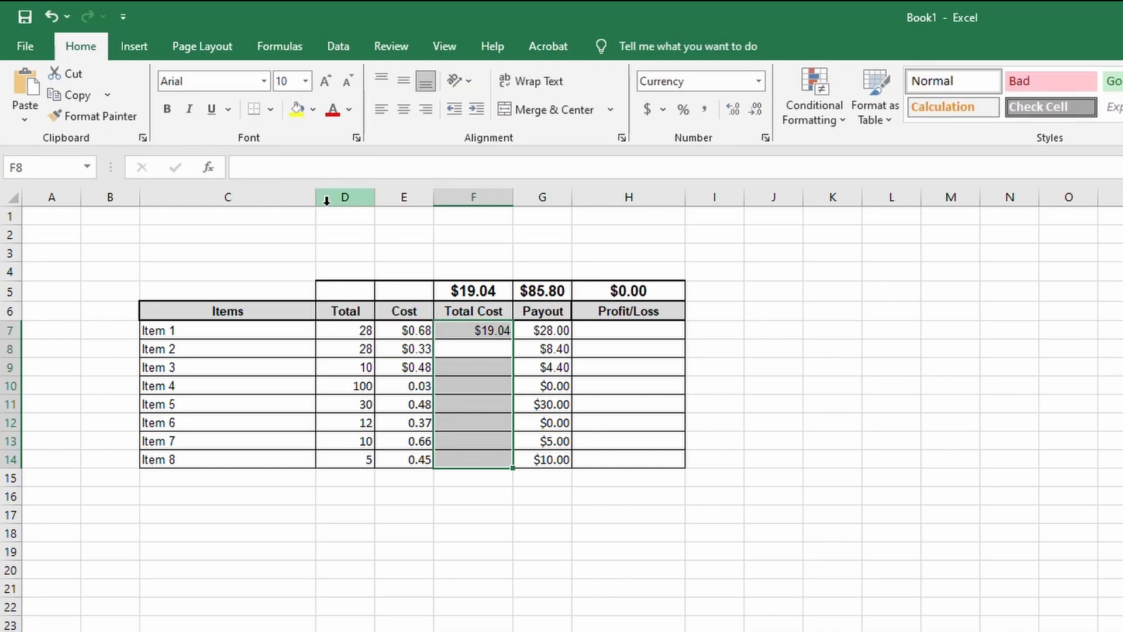
# Enter the formula =D8*E8 in cell F8 as Item 2's Total Cost
pyautogui.click(474, 349)
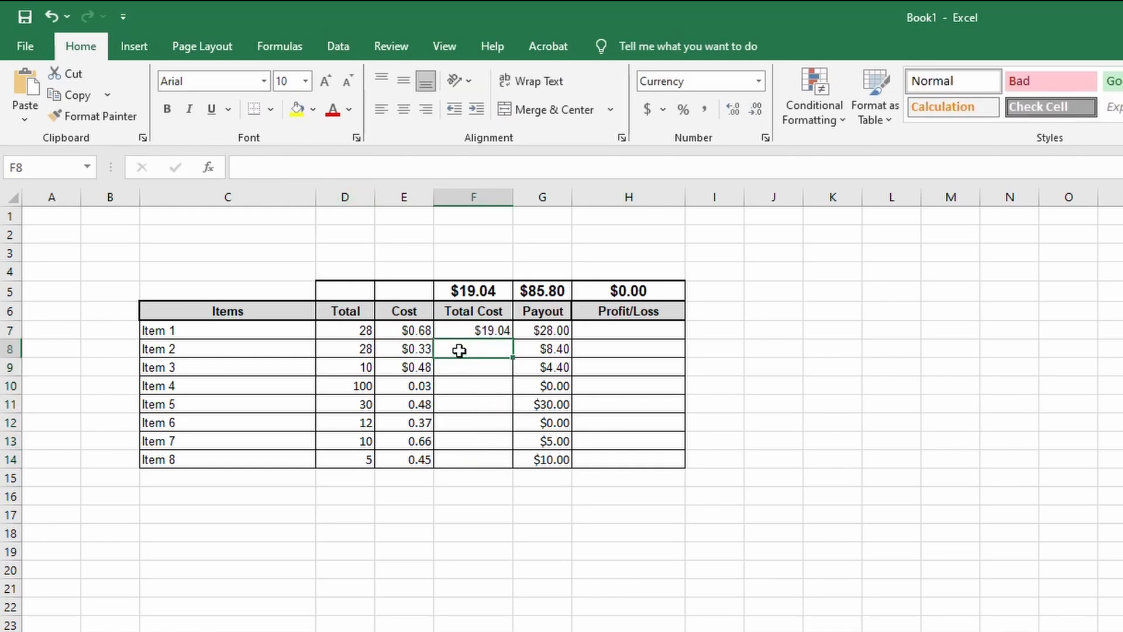
pyautogui.click(297, 172)
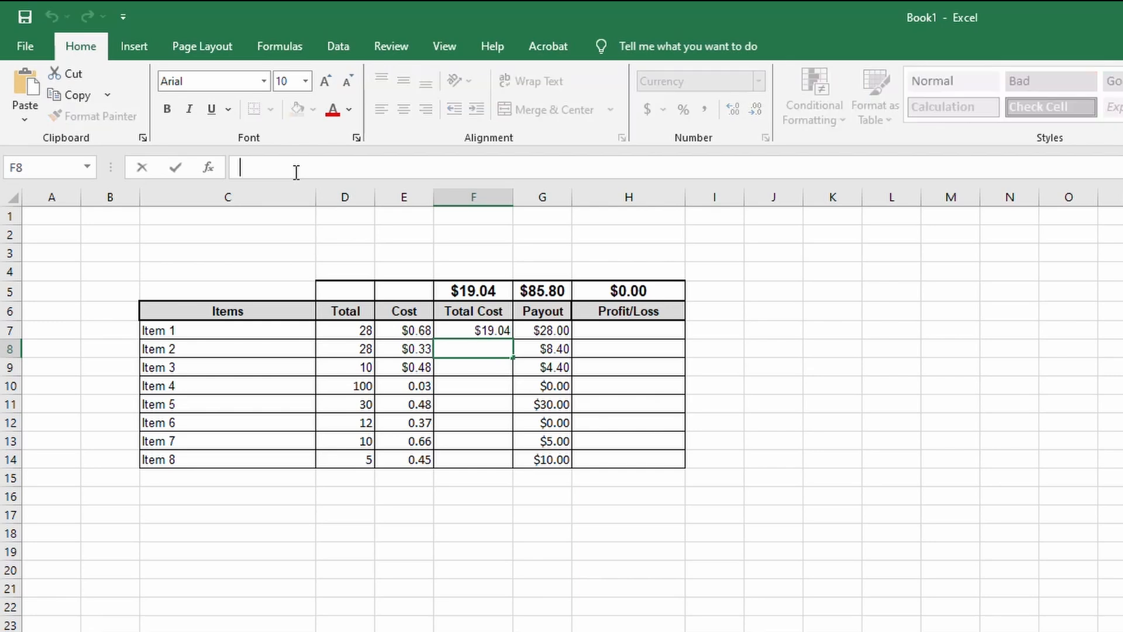
pyautogui.write('=')
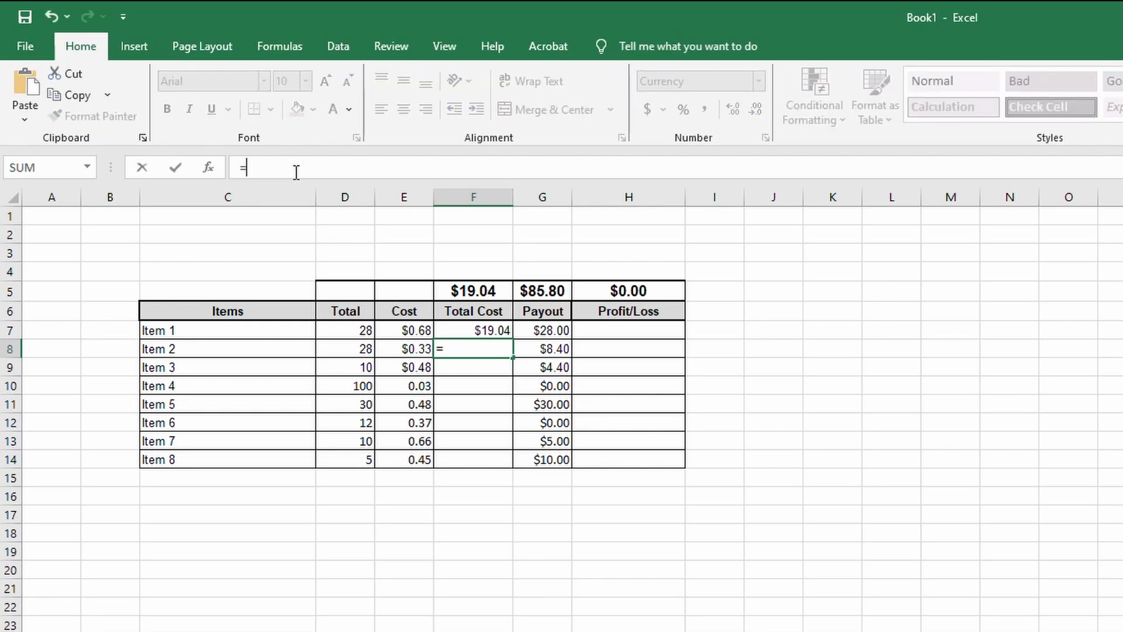
pyautogui.write('d')
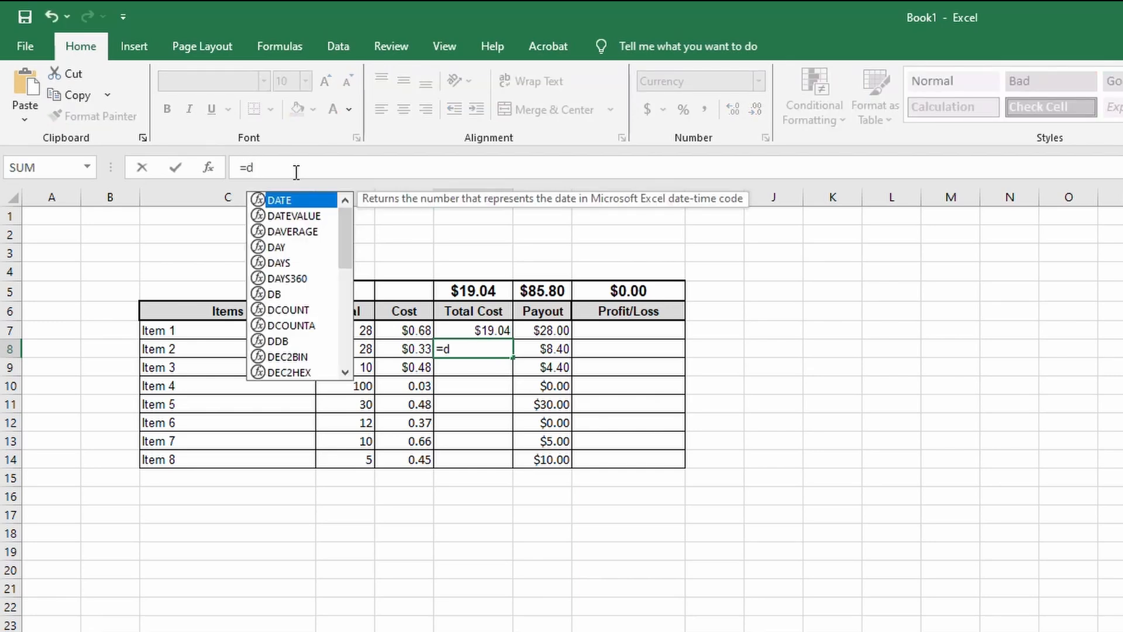
pyautogui.write('8*(')
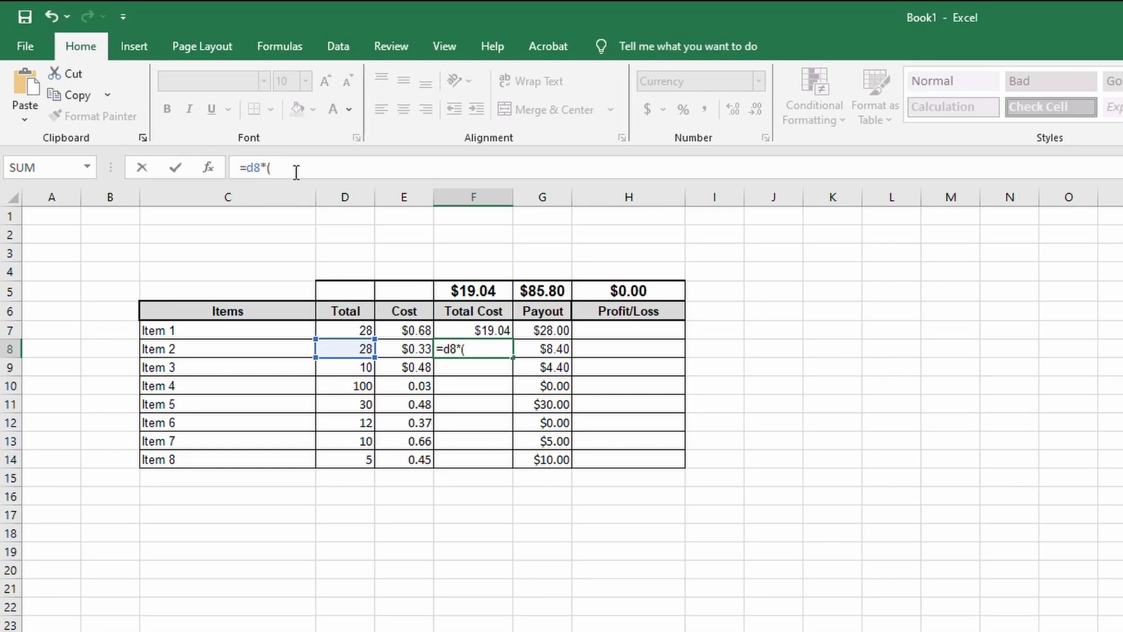
pyautogui.press('BackSpace')
pyautogui.write('e8')
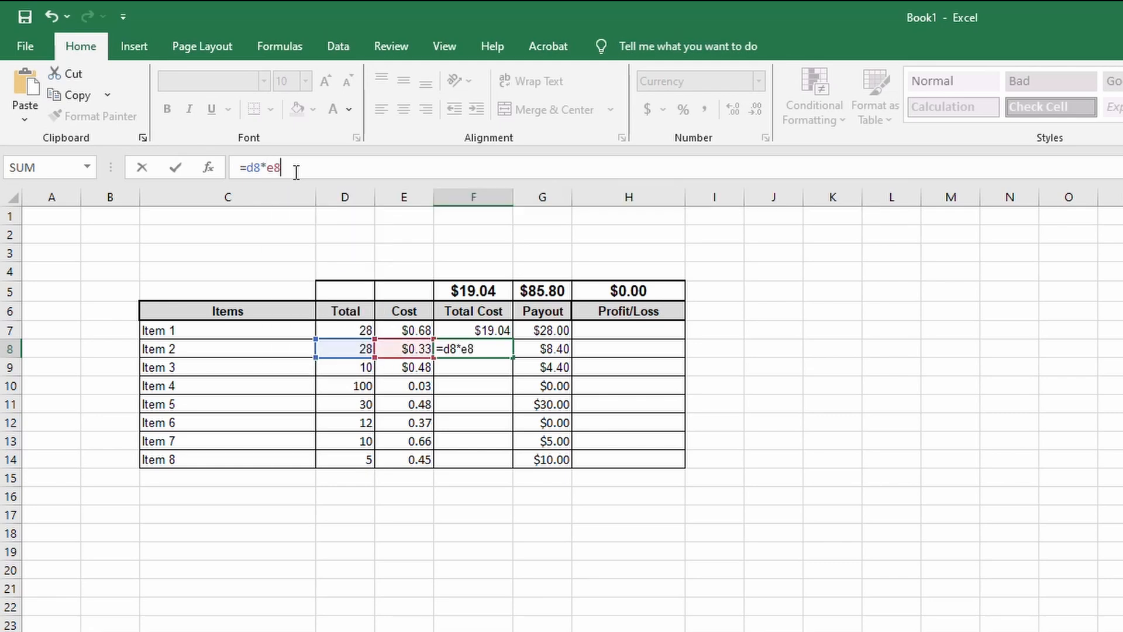
pyautogui.press('Return')
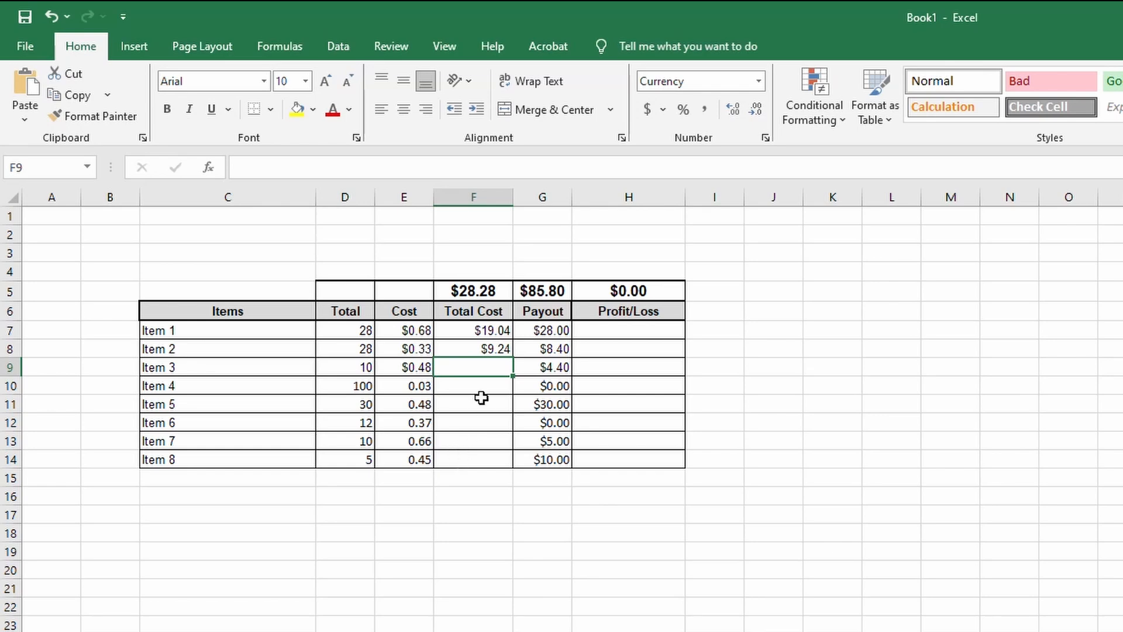
# Clear Item 2's Total Cost and fill Item 1's Total Cost formula down through Item 8
pyautogui.click(479, 348)
pyautogui.press('Delete')
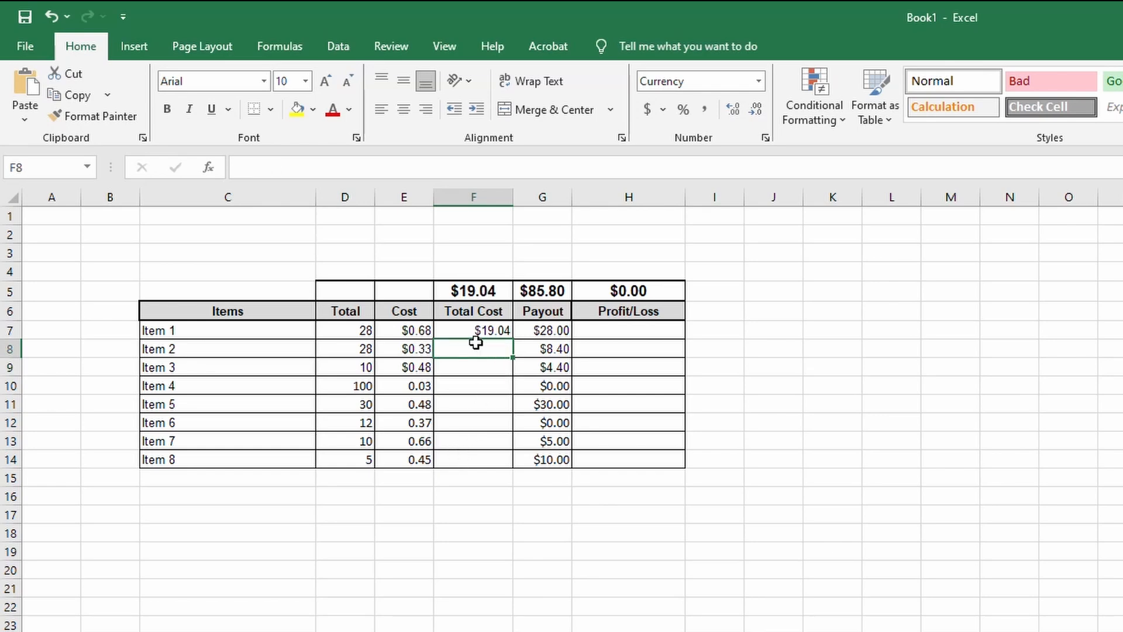
pyautogui.click(476, 326)
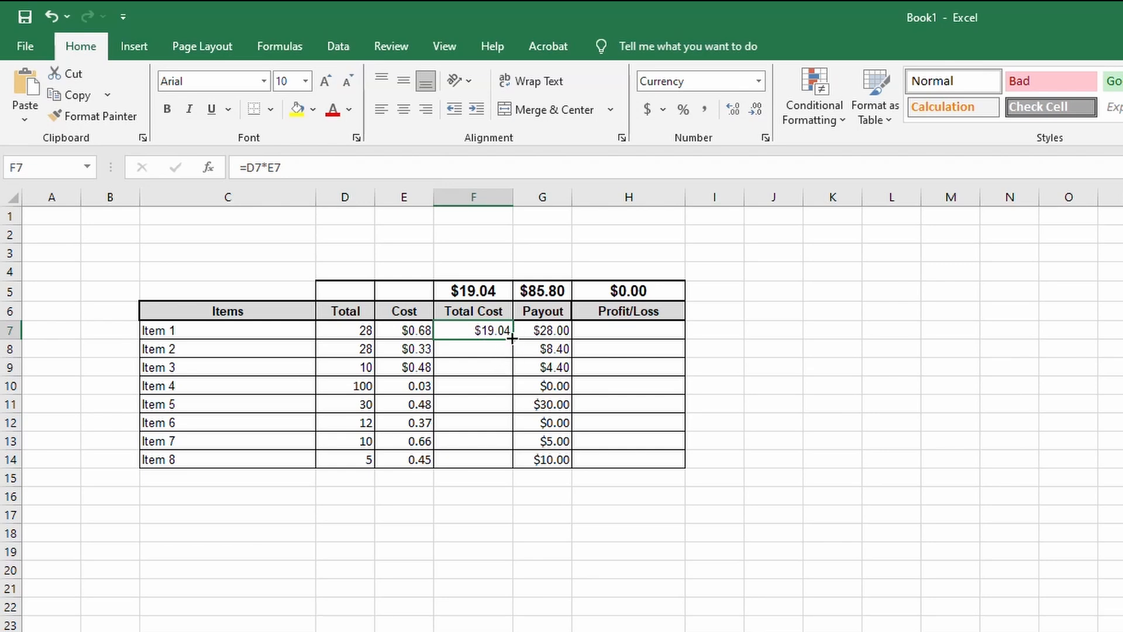
pyautogui.moveTo(512, 338); pyautogui.dragTo(507, 461)
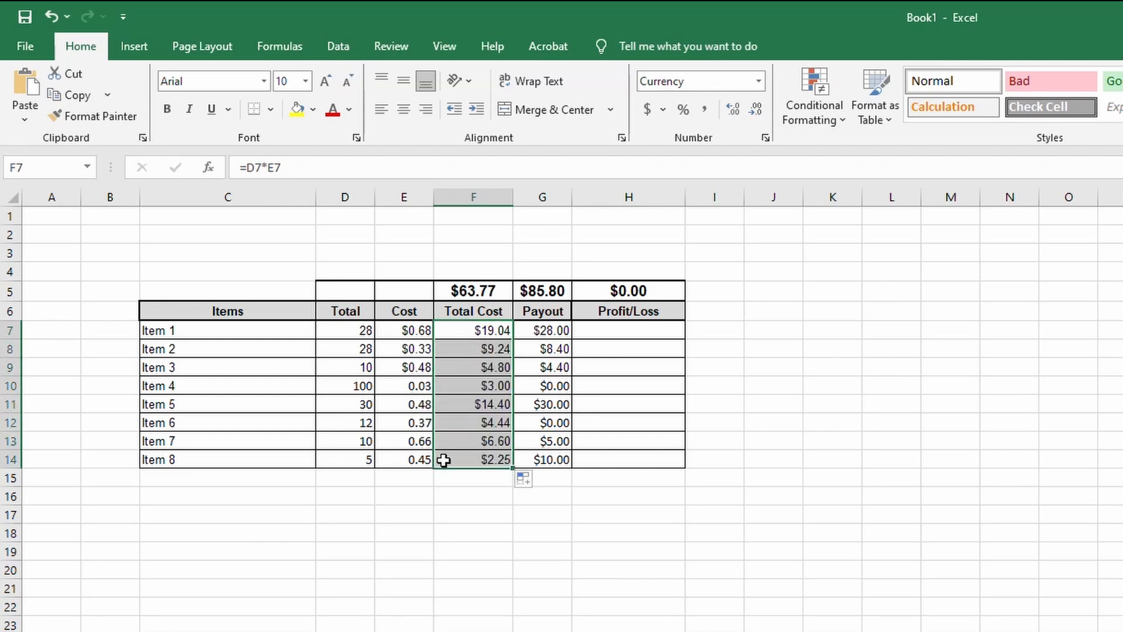
# Change Item 1's Total Cost formula to the division =D7/E7, and undo that change
pyautogui.click(456, 332)
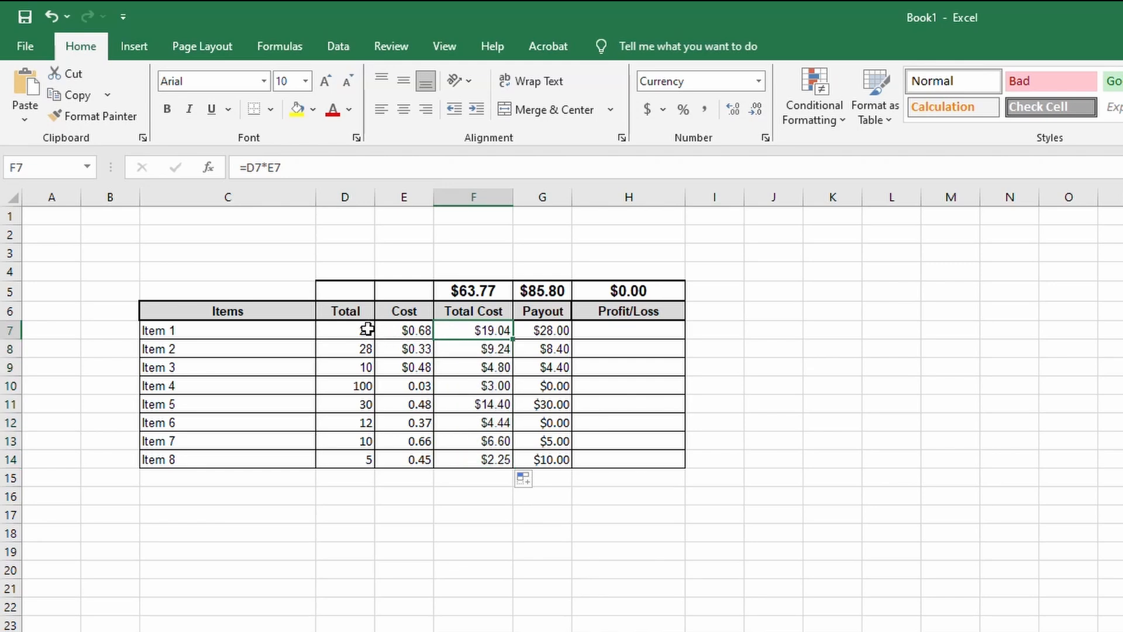
pyautogui.click(268, 167)
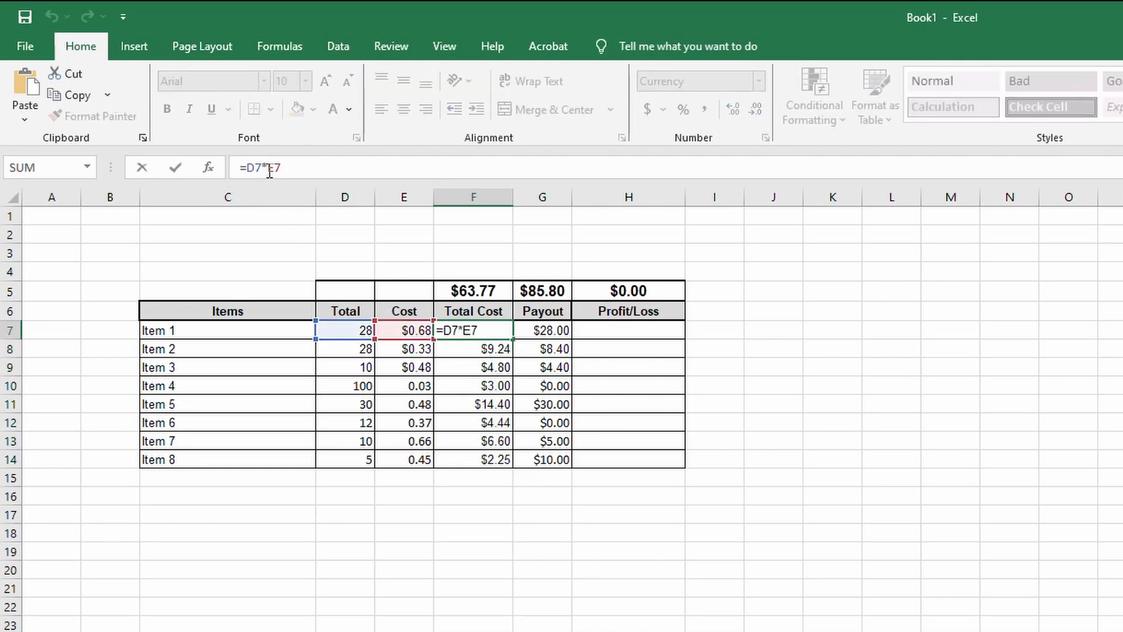
pyautogui.press('BackSpace')
pyautogui.write('/')
pyautogui.press('Return')
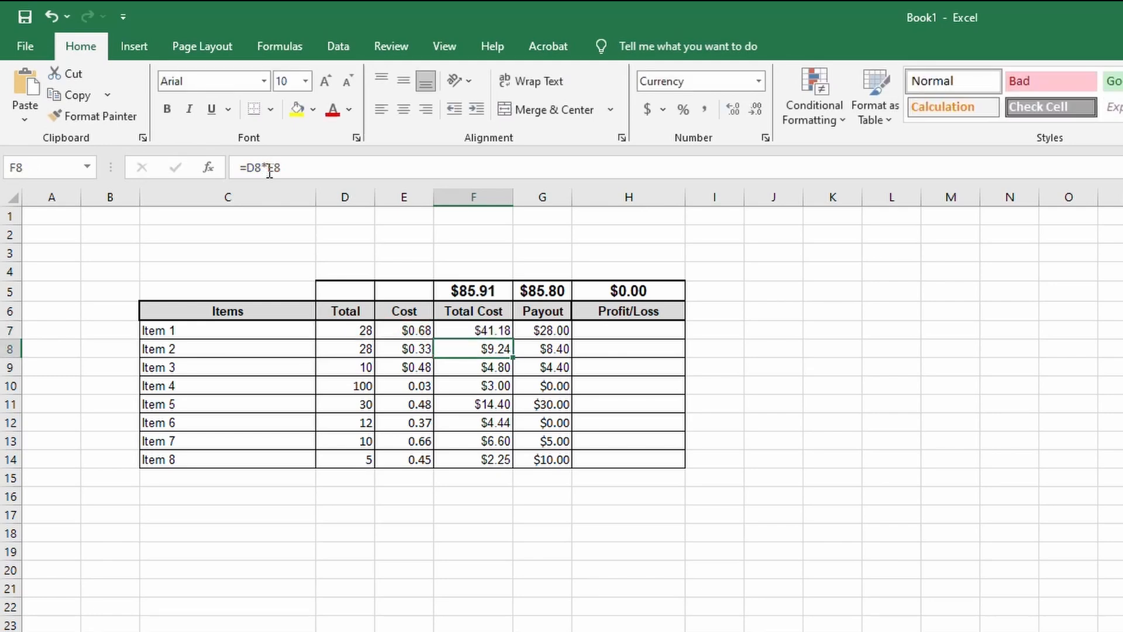
pyautogui.click(479, 331)
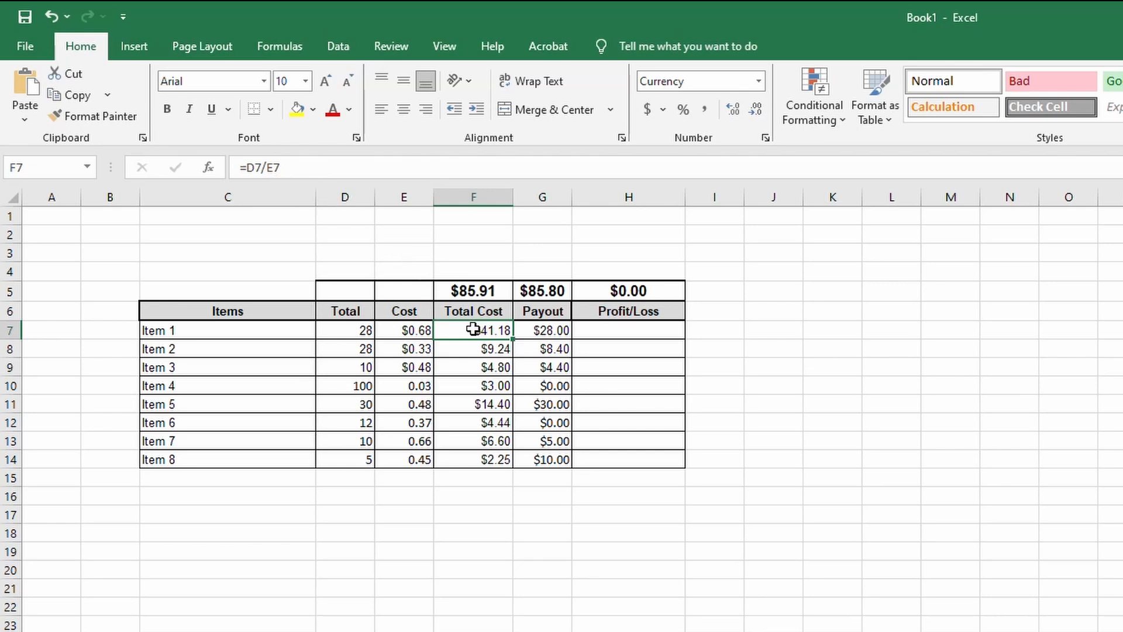
pyautogui.hotkey('ctrl', 'z')
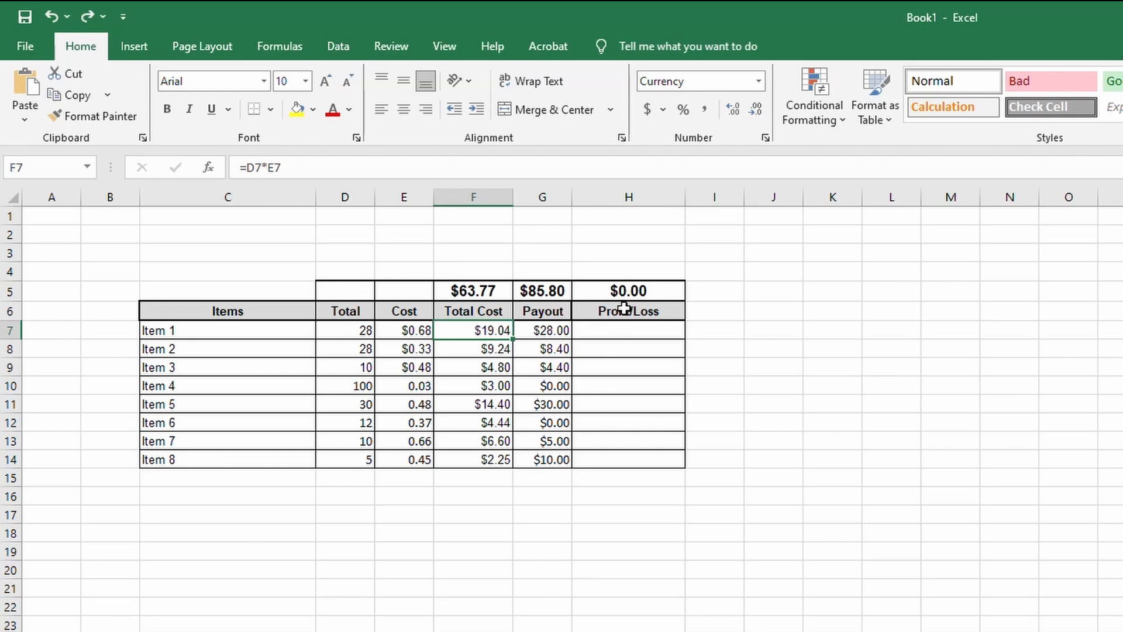
# Enter the formula =G7-F7 in cell H7 to subtract Item 1's Total Cost from its Payout as Profit/Loss
pyautogui.click(557, 329)
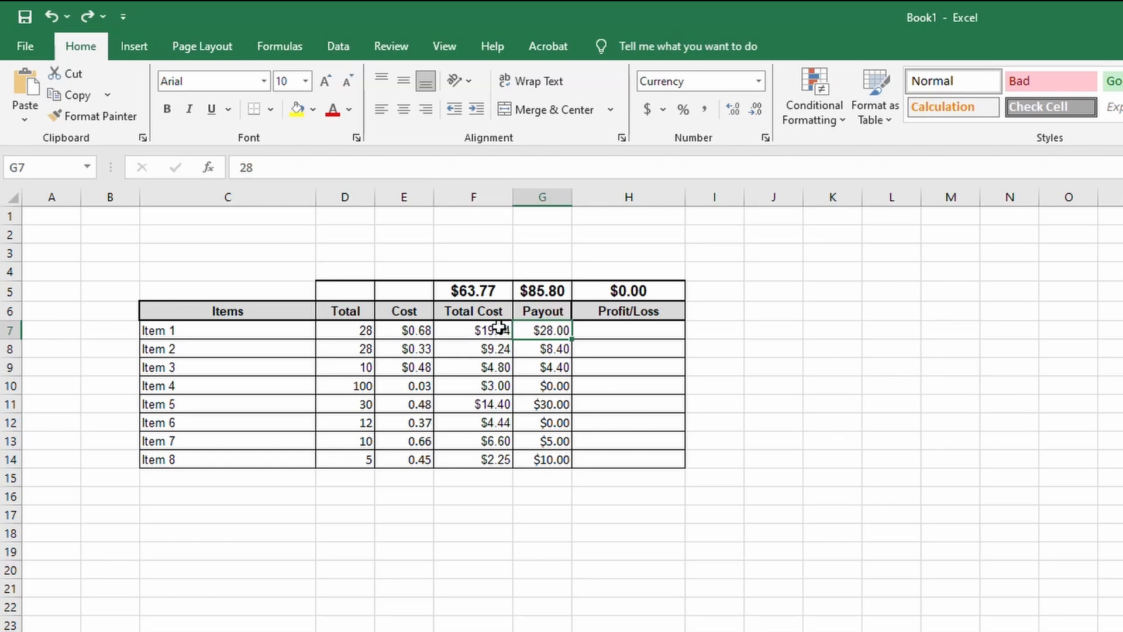
pyautogui.click(601, 337)
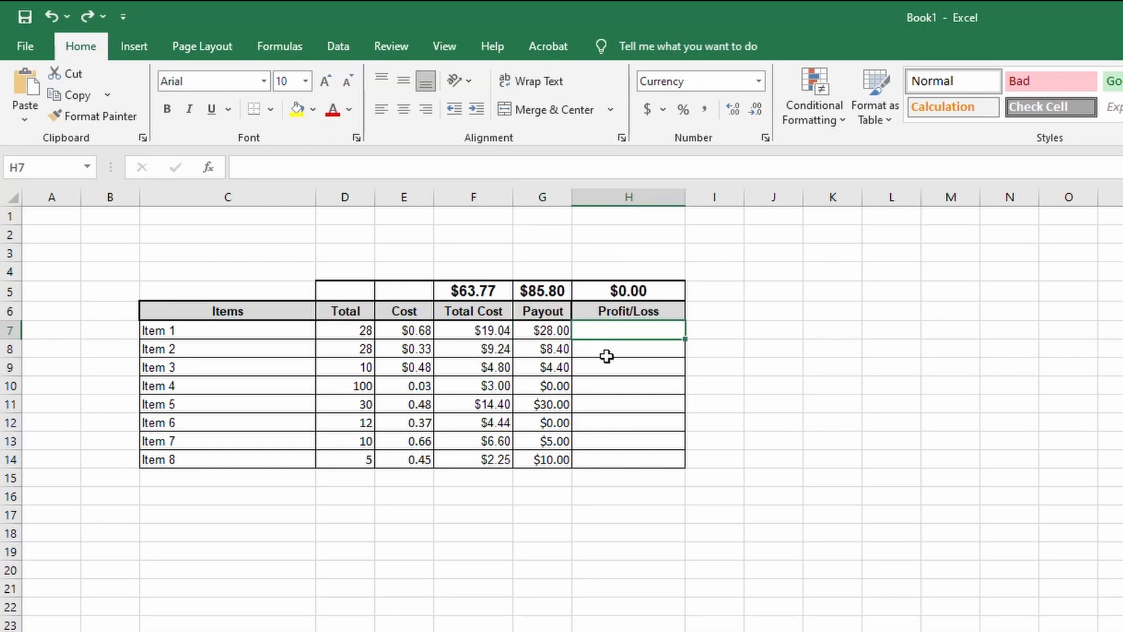
pyautogui.click(370, 165)
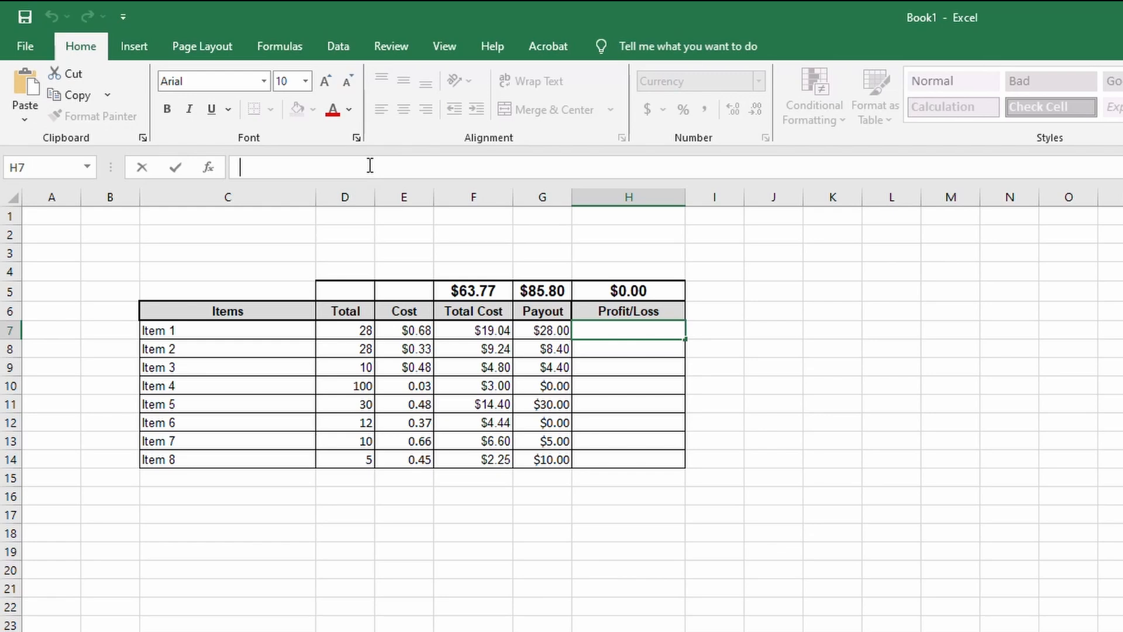
pyautogui.write('=g7')
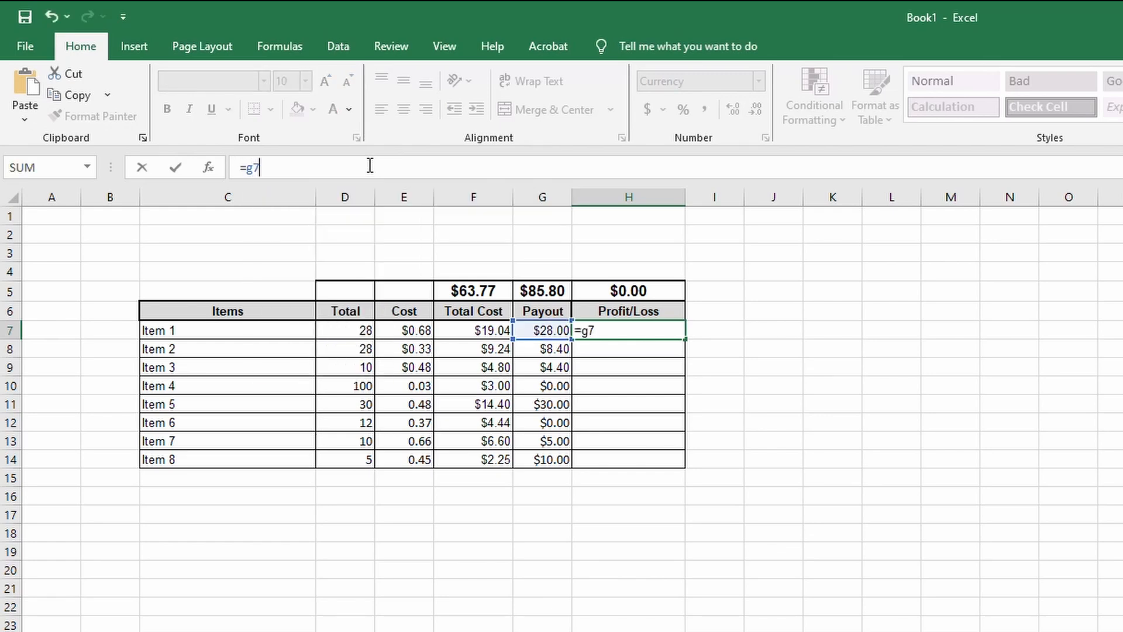
pyautogui.write('-f')
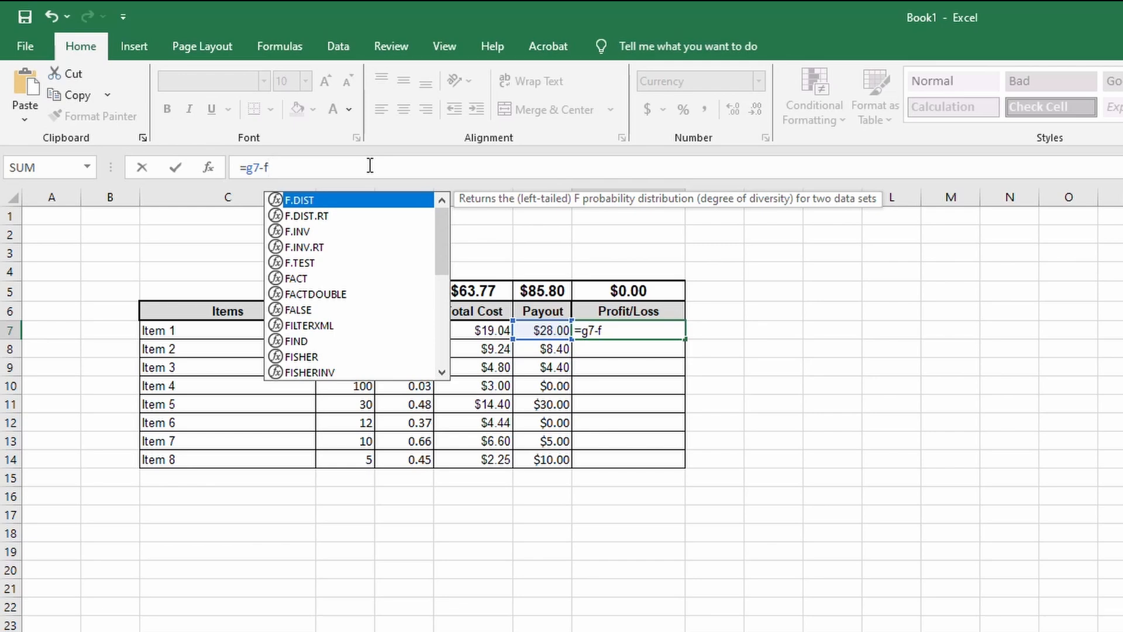
pyautogui.write('7')
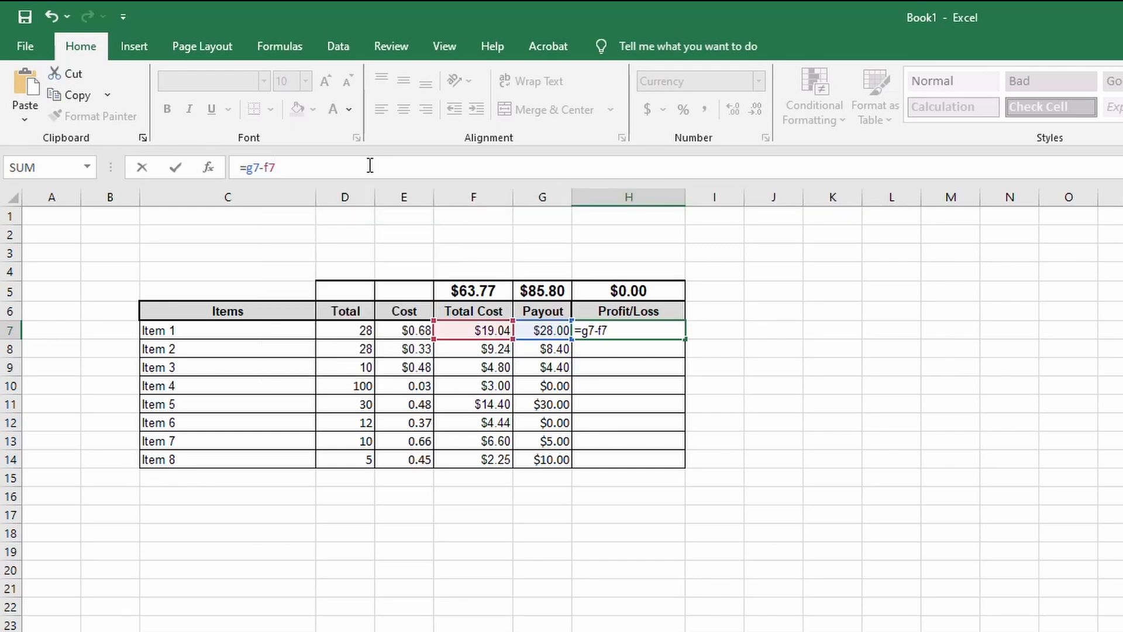
pyautogui.press('Return')
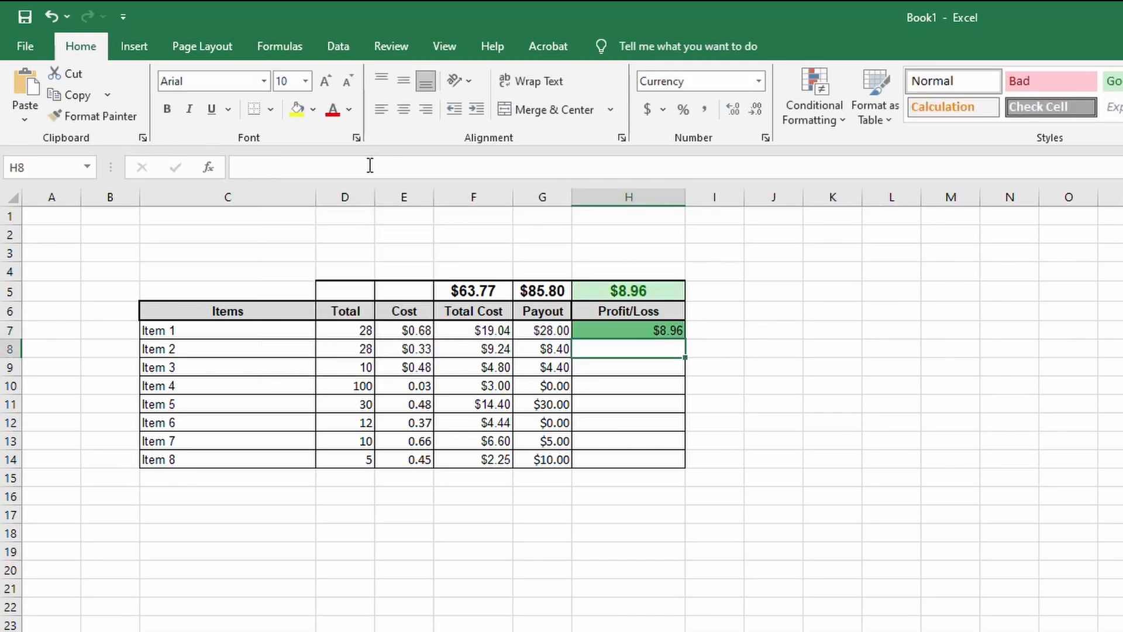
# Fill Item 1's Profit/Loss formula down through Item 8
pyautogui.click(603, 330)
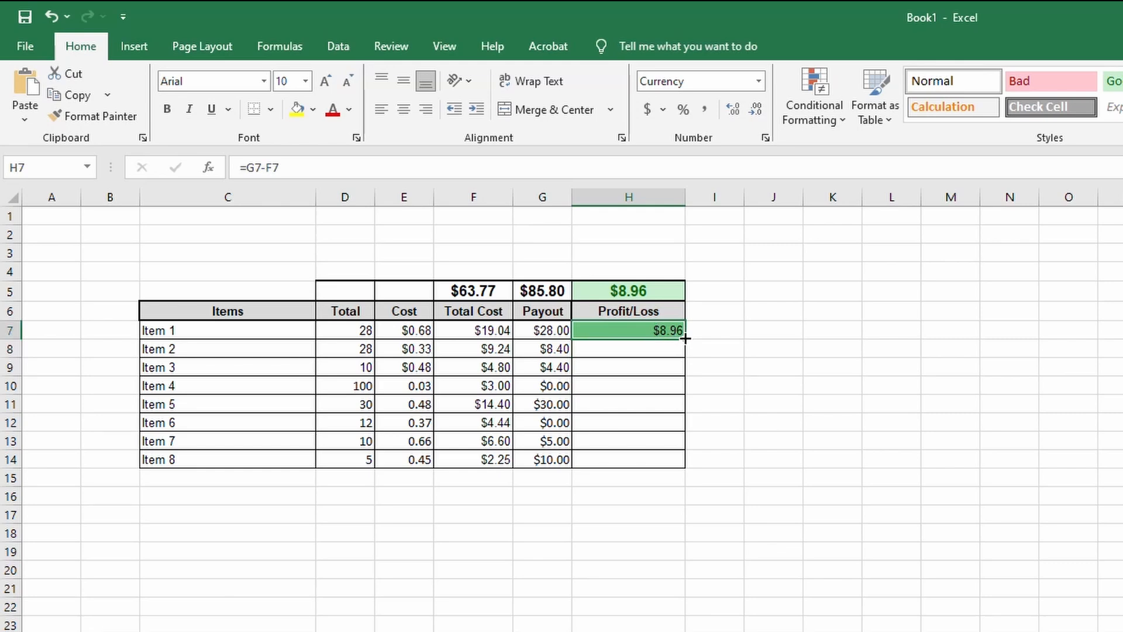
pyautogui.moveTo(685, 338); pyautogui.dragTo(678, 462)
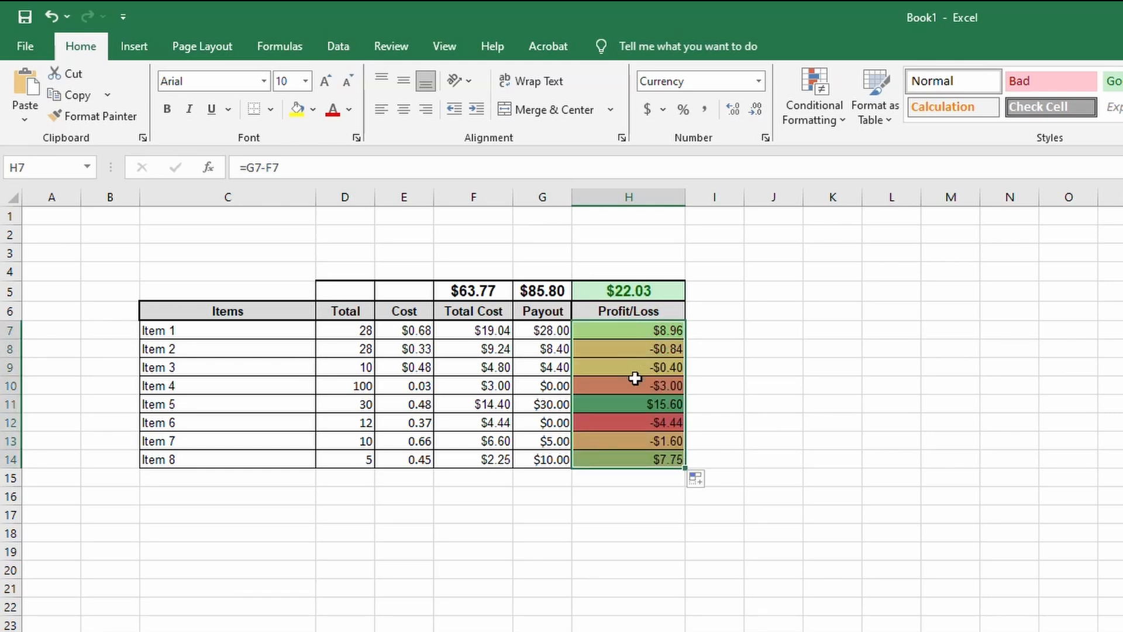
pyautogui.click(631, 436)
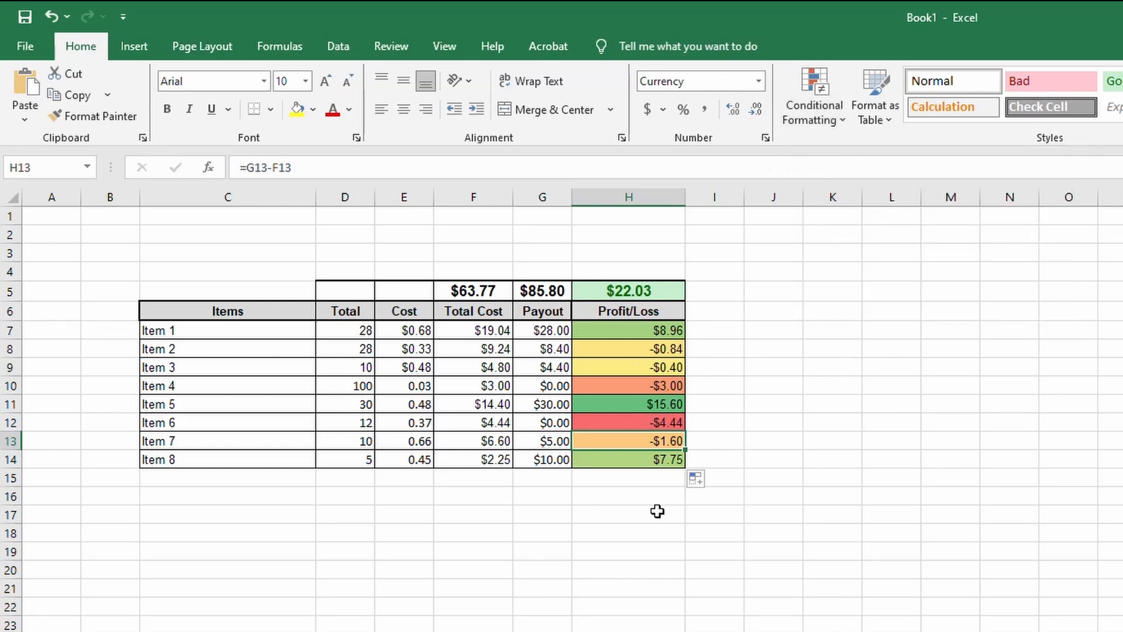
pyautogui.click(615, 393)
# Clear the Profit/Loss grand total in H5 and rebuild it with the SUM function over the range H7:H14
pyautogui.click(629, 292)
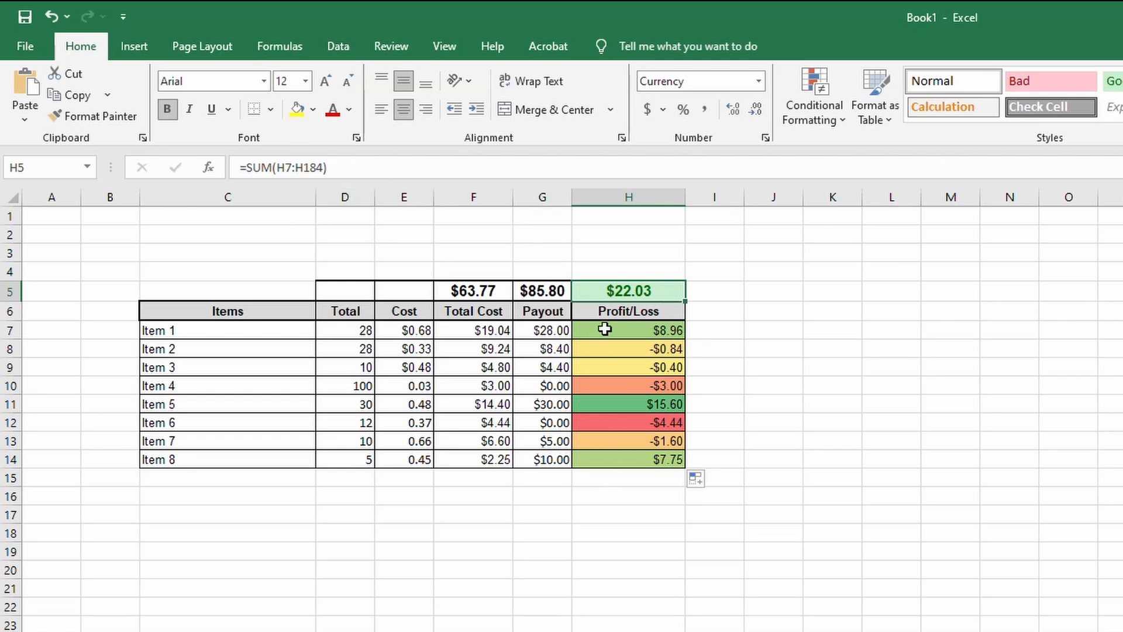
pyautogui.press('Delete')
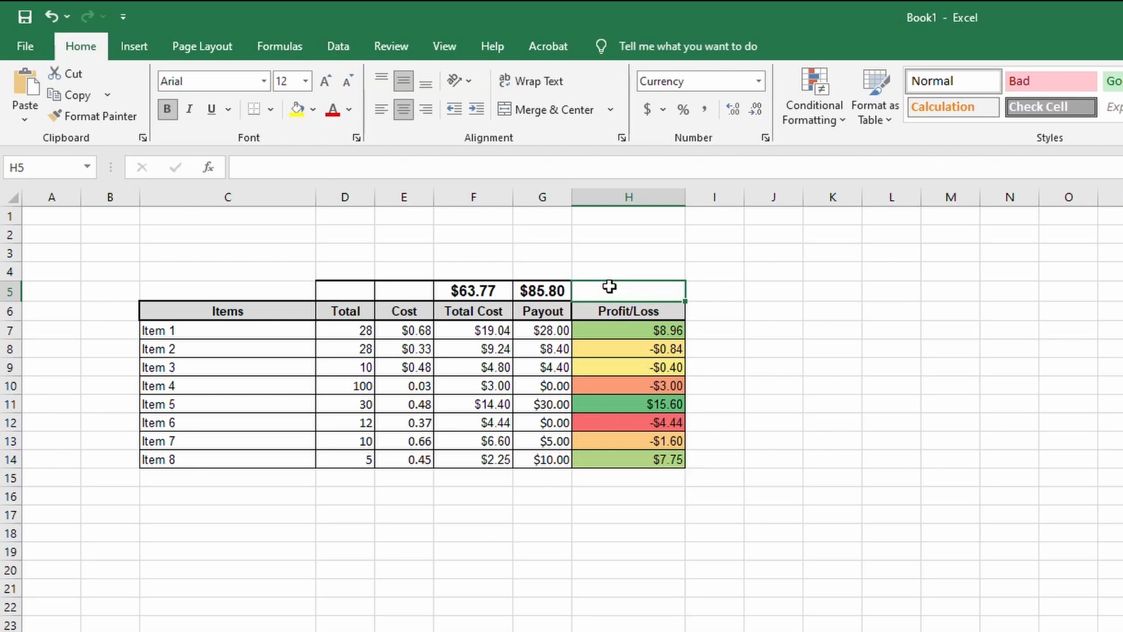
pyautogui.click(210, 167)
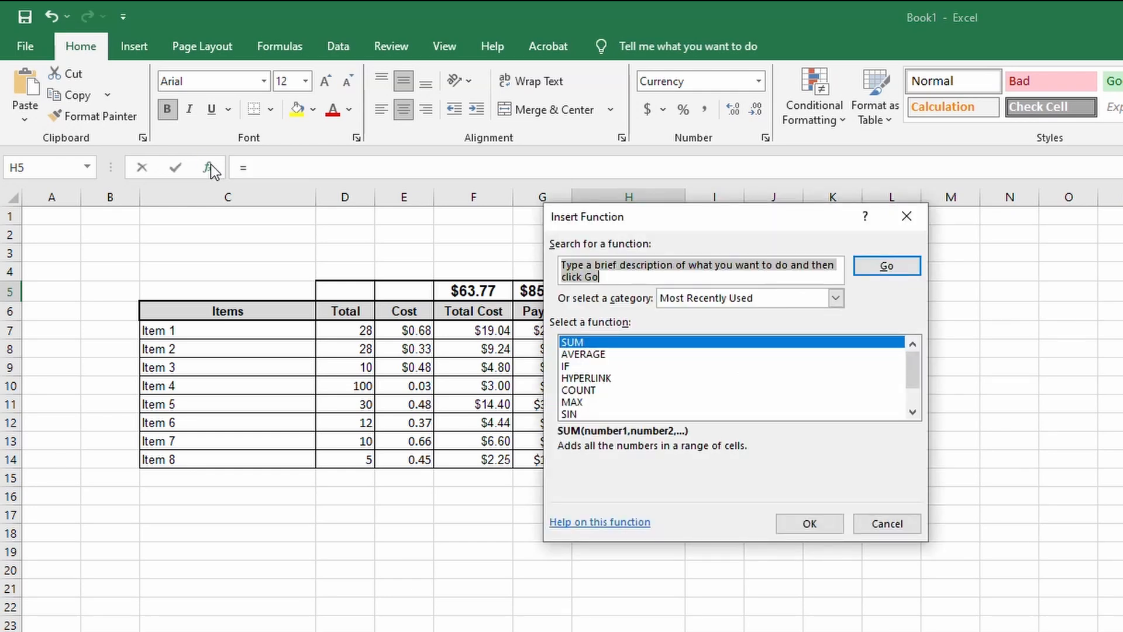
pyautogui.click(582, 341)
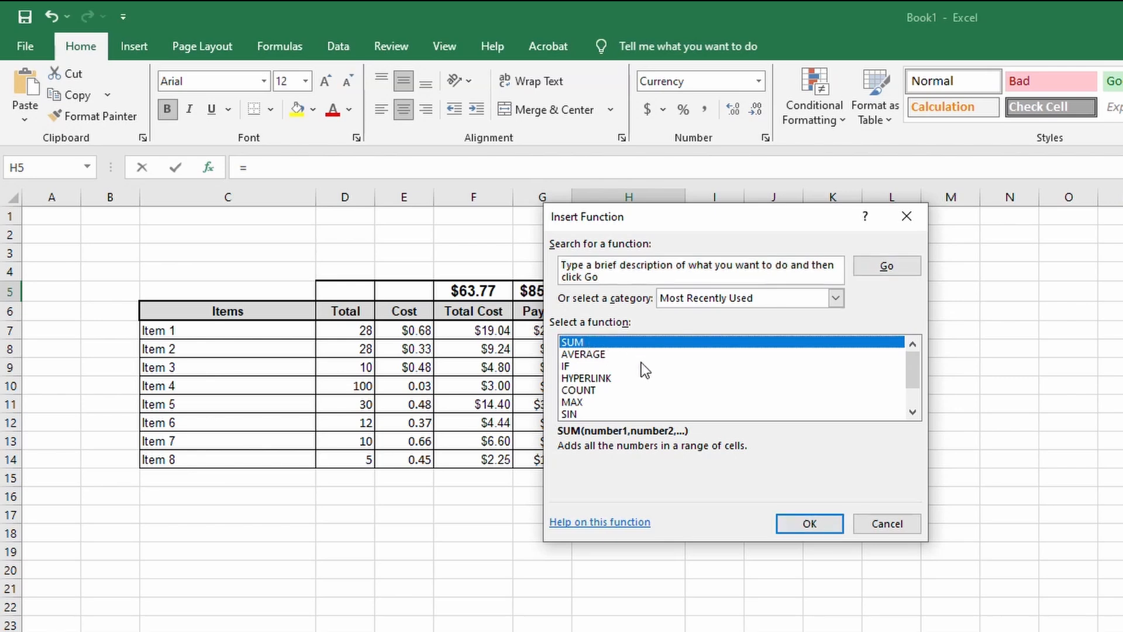
pyautogui.click(805, 518)
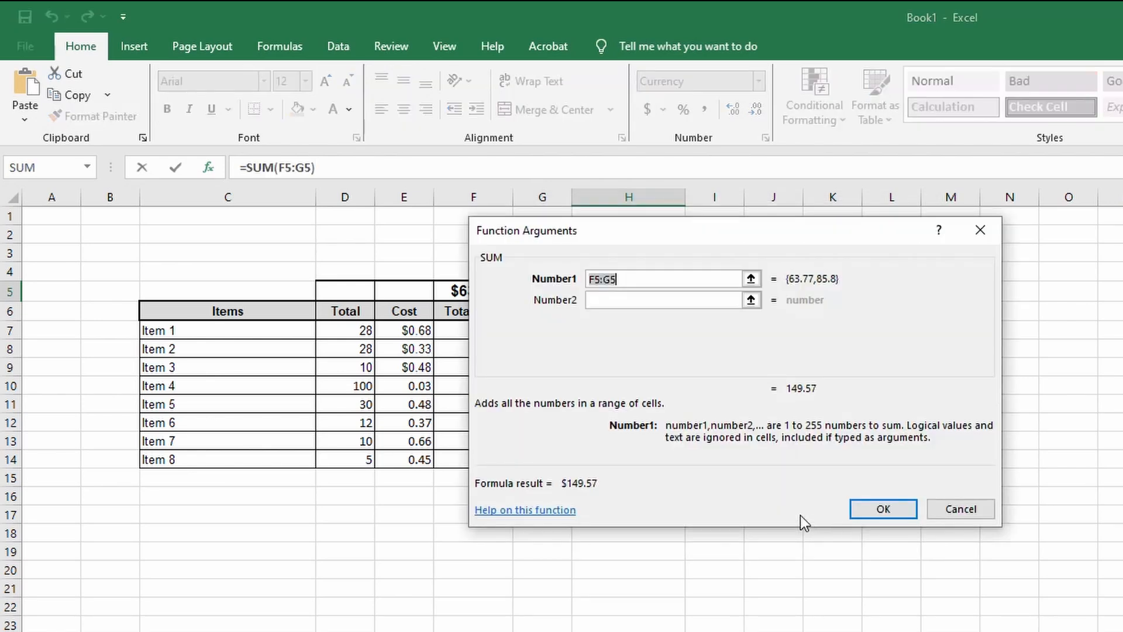
pyautogui.moveTo(678, 258); pyautogui.dragTo(1025, 240)
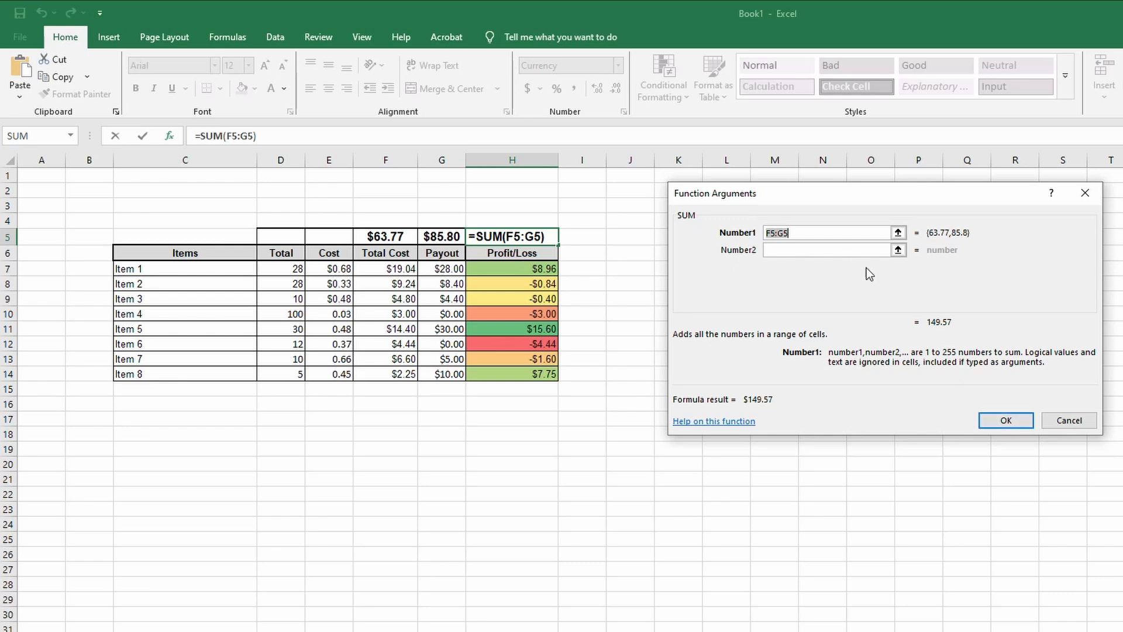
pyautogui.click(533, 268)
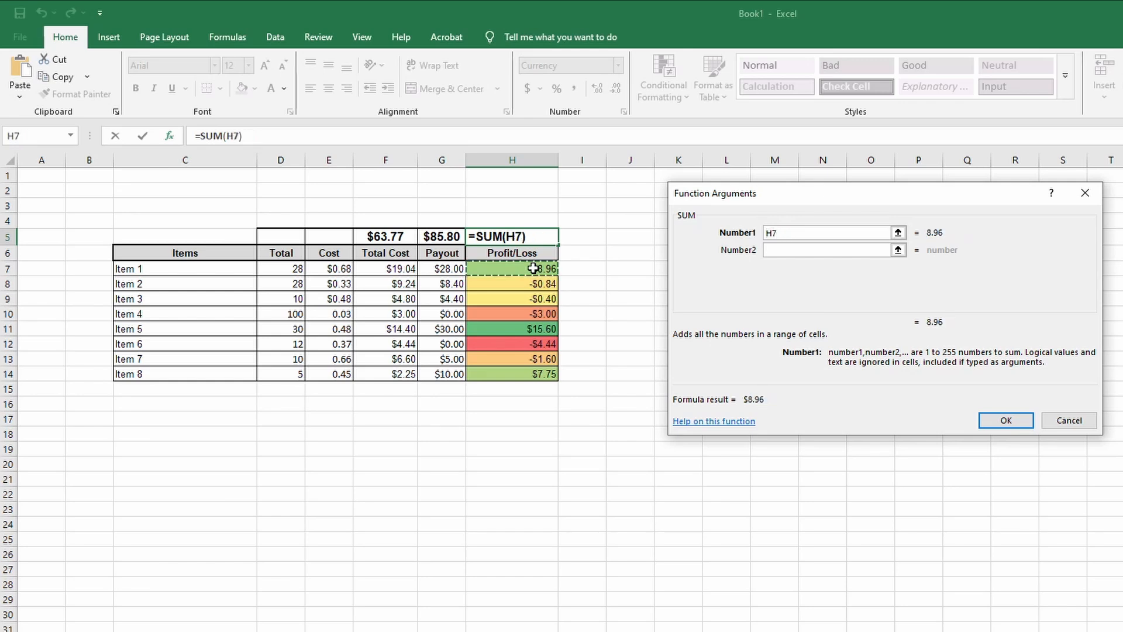
pyautogui.moveTo(533, 267); pyautogui.dragTo(533, 372)
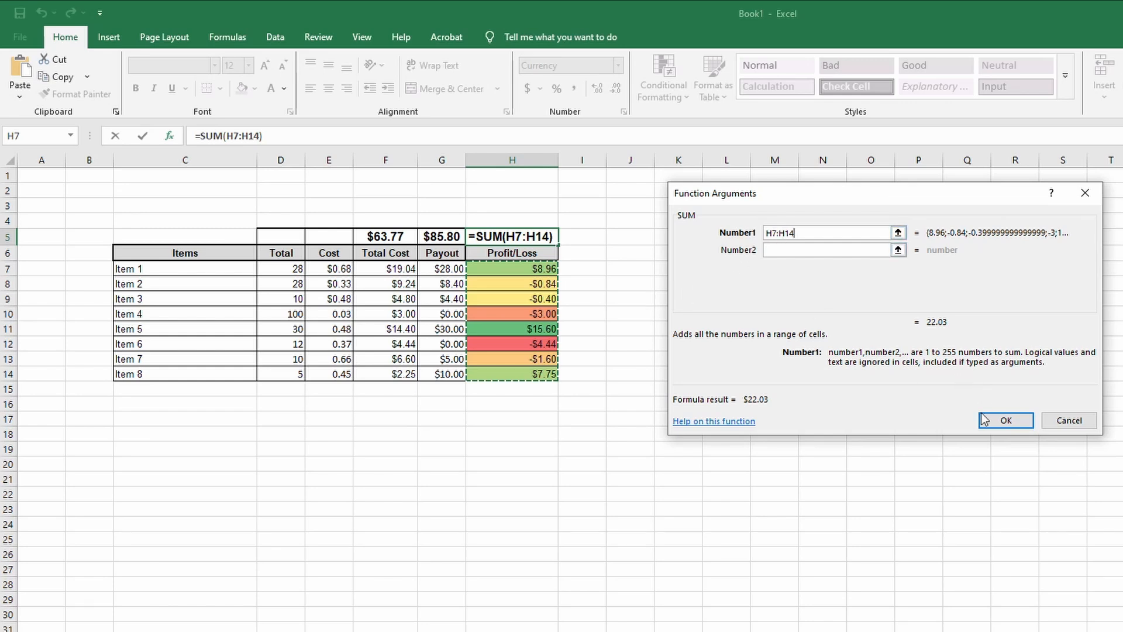
pyautogui.click(1005, 420)
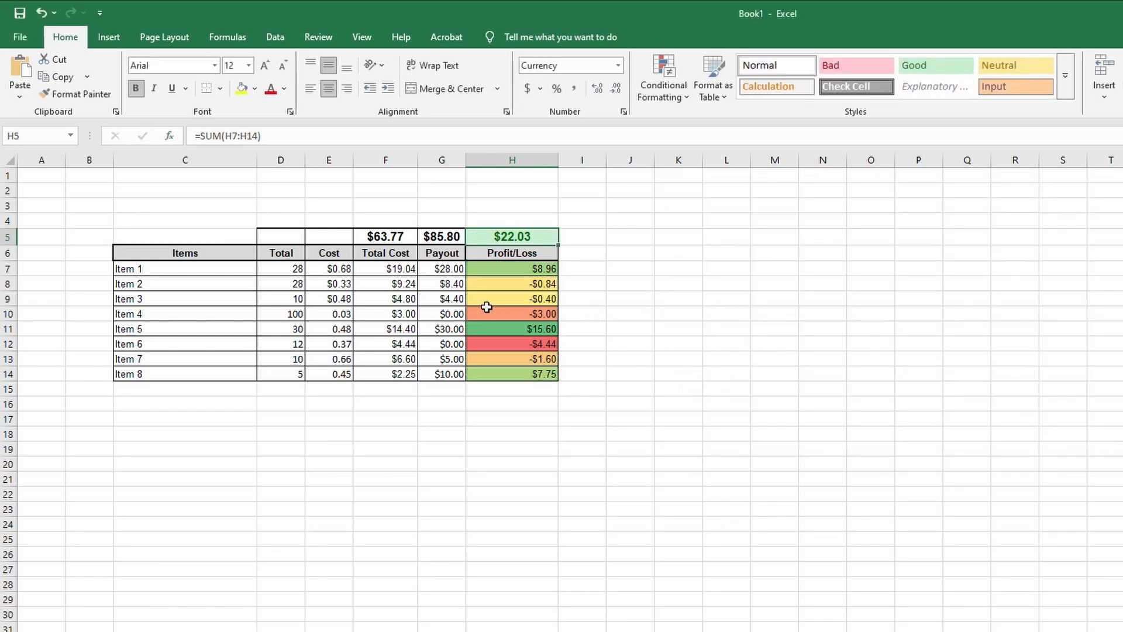
# Change the Payout grand total in G5 to =SUM(G7:G14)
pyautogui.click(442, 234)
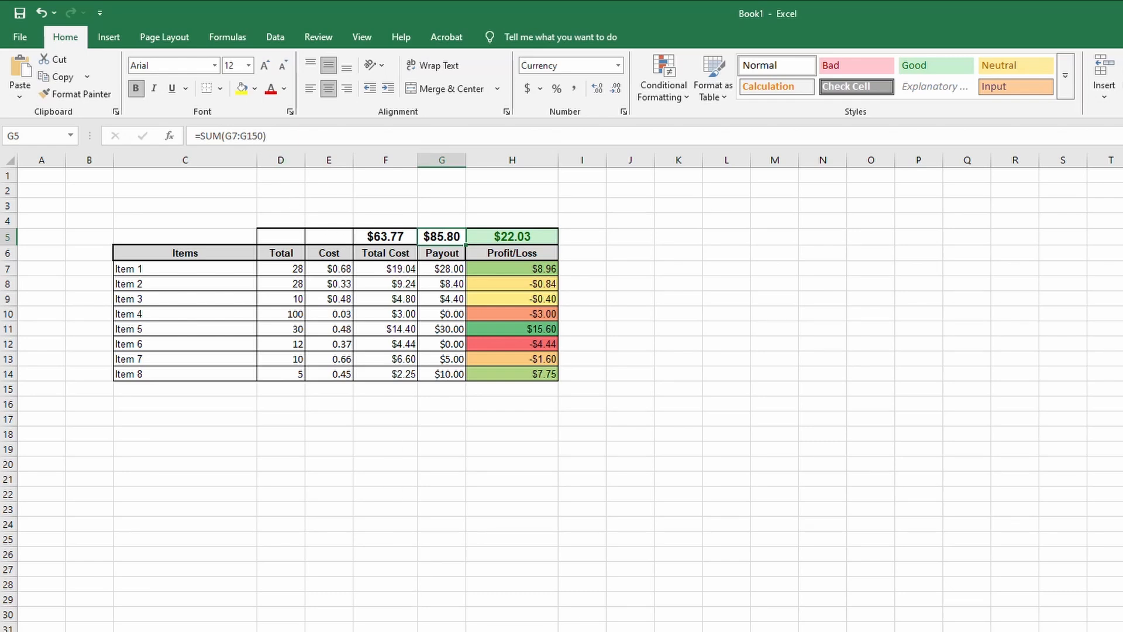
pyautogui.click(253, 135)
pyautogui.press('Right')
pyautogui.press('Right')
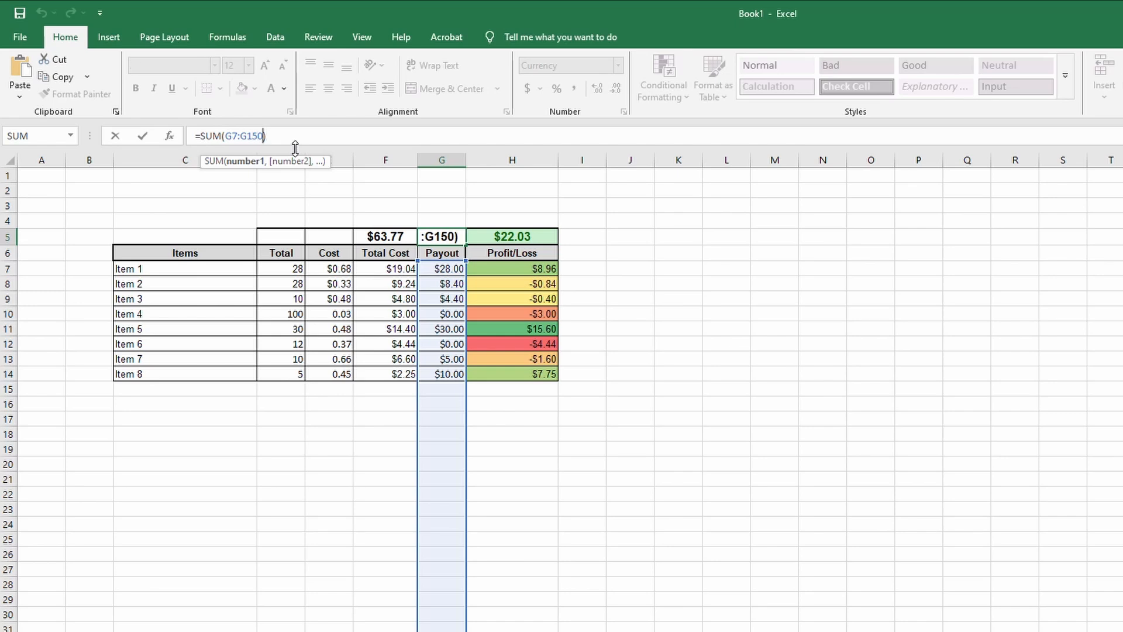
pyautogui.press('BackSpace')
pyautogui.press('BackSpace')
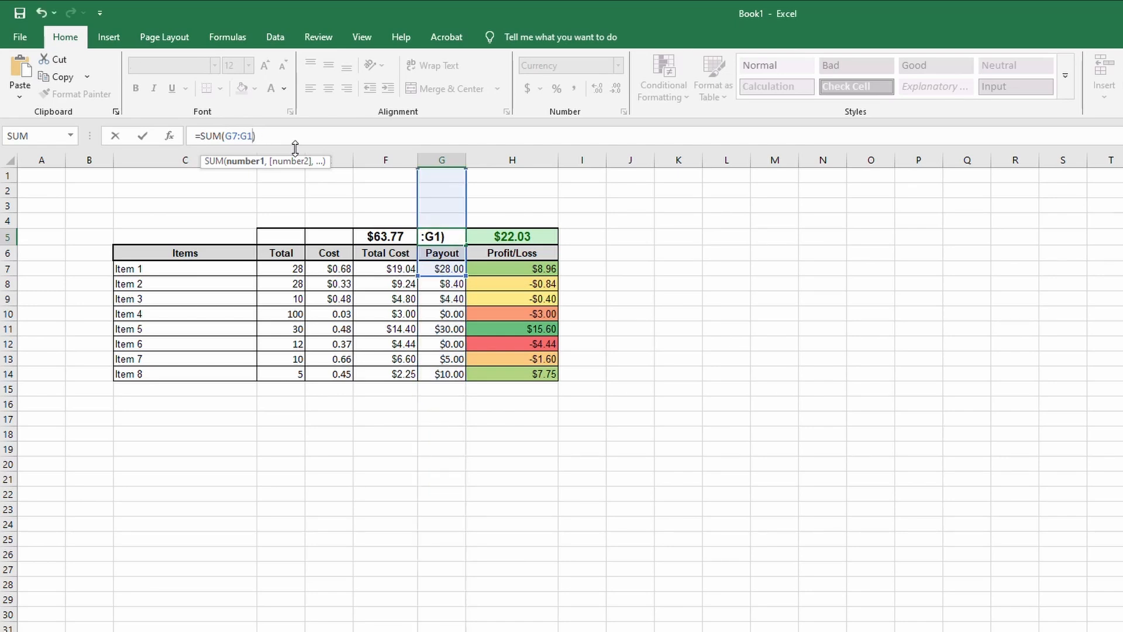
pyautogui.write('4')
pyautogui.press('Return')
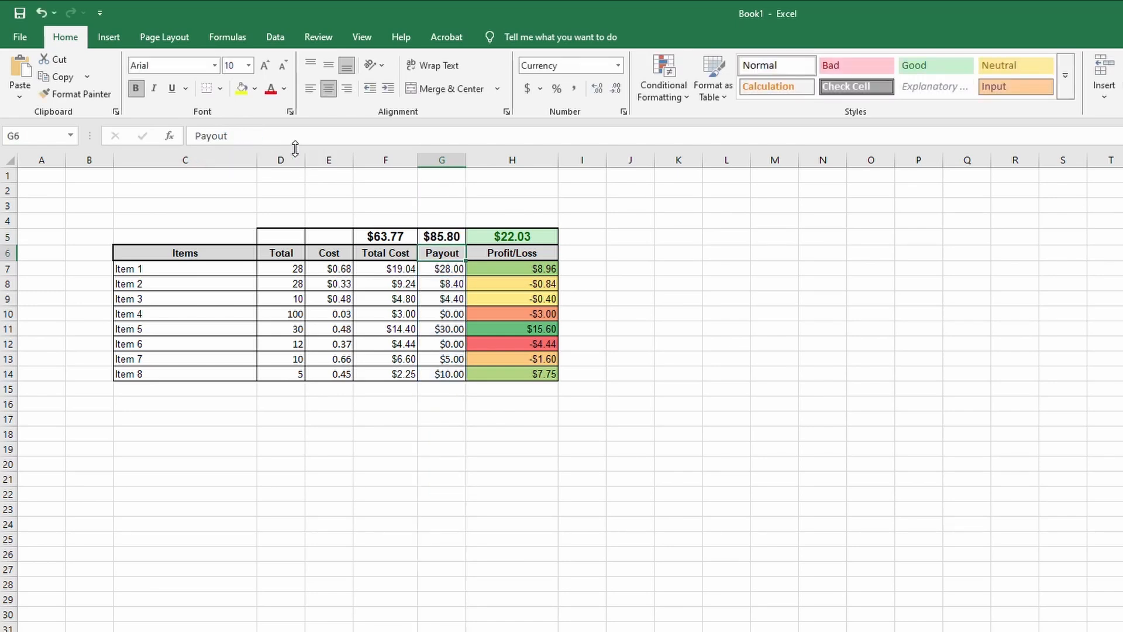
# Change the Total Cost grand total in F5 to =SUM(F7:F14)
pyautogui.click(391, 237)
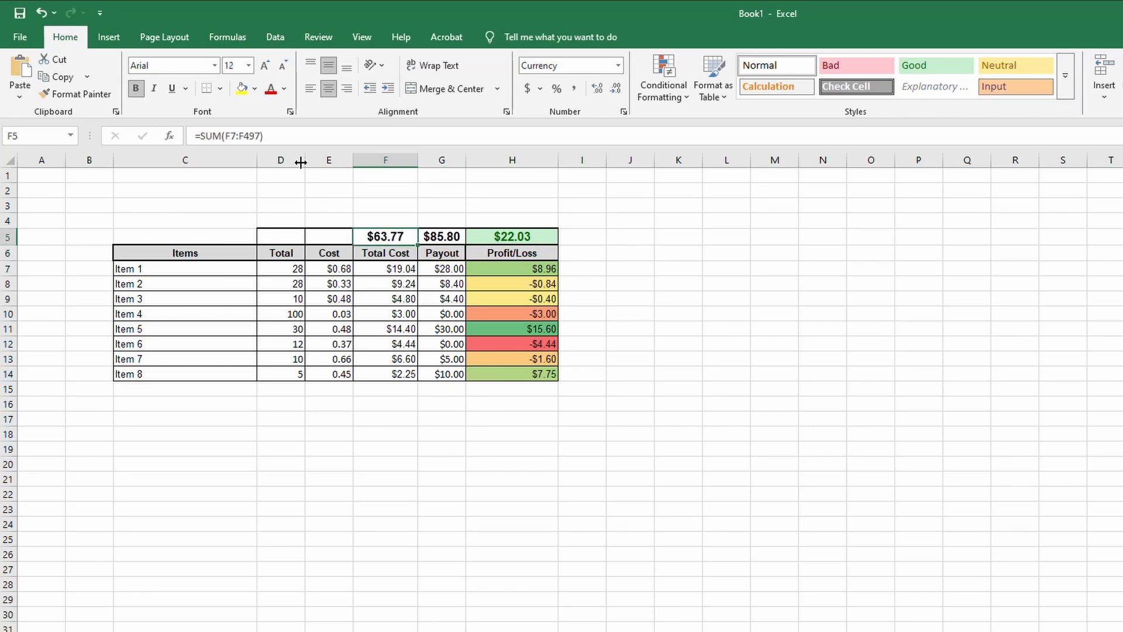
pyautogui.click(249, 136)
pyautogui.press('Right')
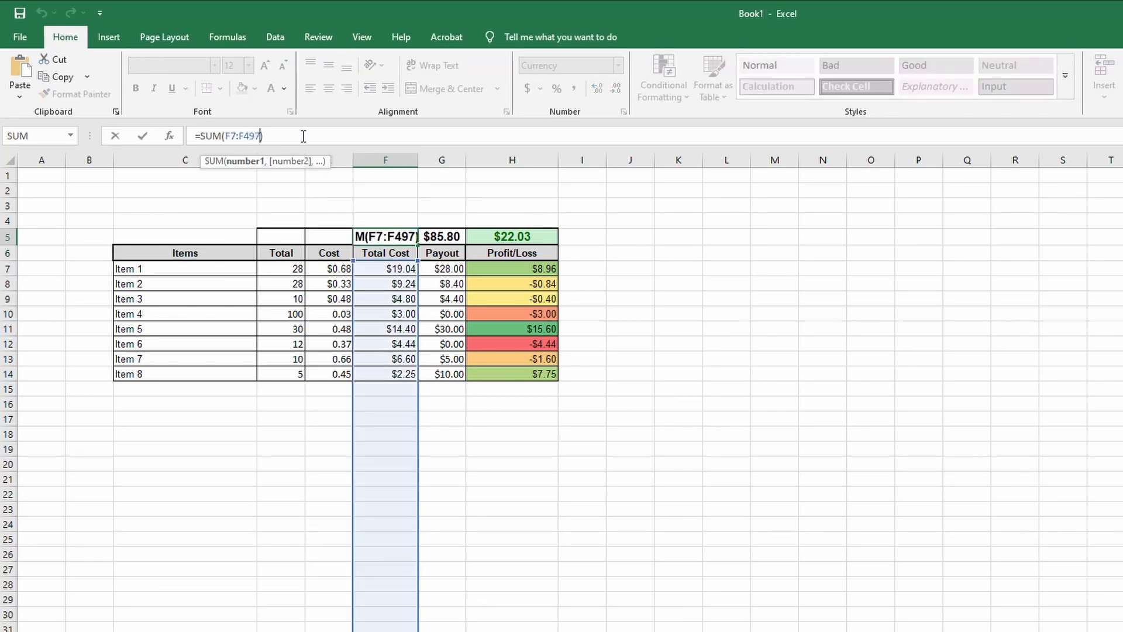
pyautogui.press('BackSpace')
pyautogui.press('BackSpace')
pyautogui.press('BackSpace')
pyautogui.write('14')
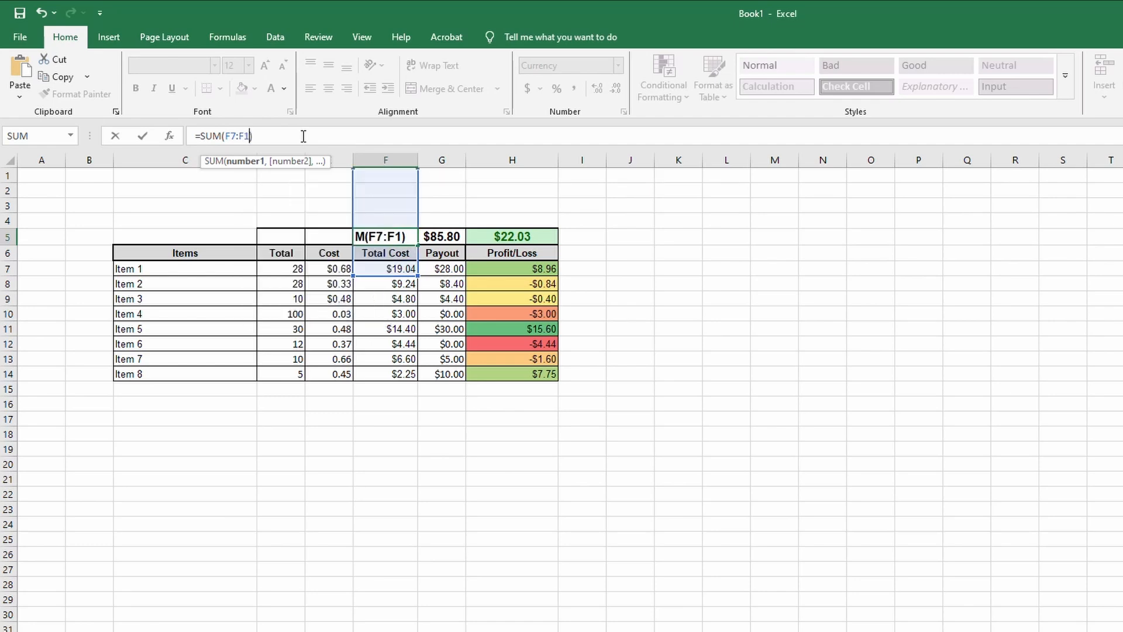
pyautogui.press('Return')
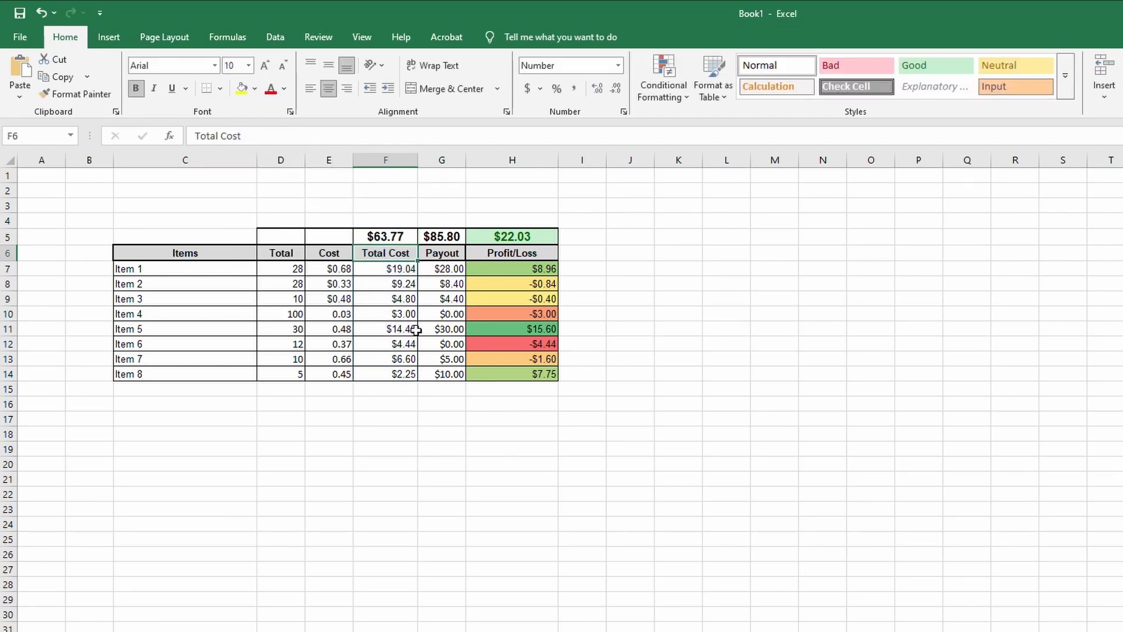
# Change Item 1's Profit/Loss formula to the addition =G7+F7, and undo that change
pyautogui.click(518, 266)
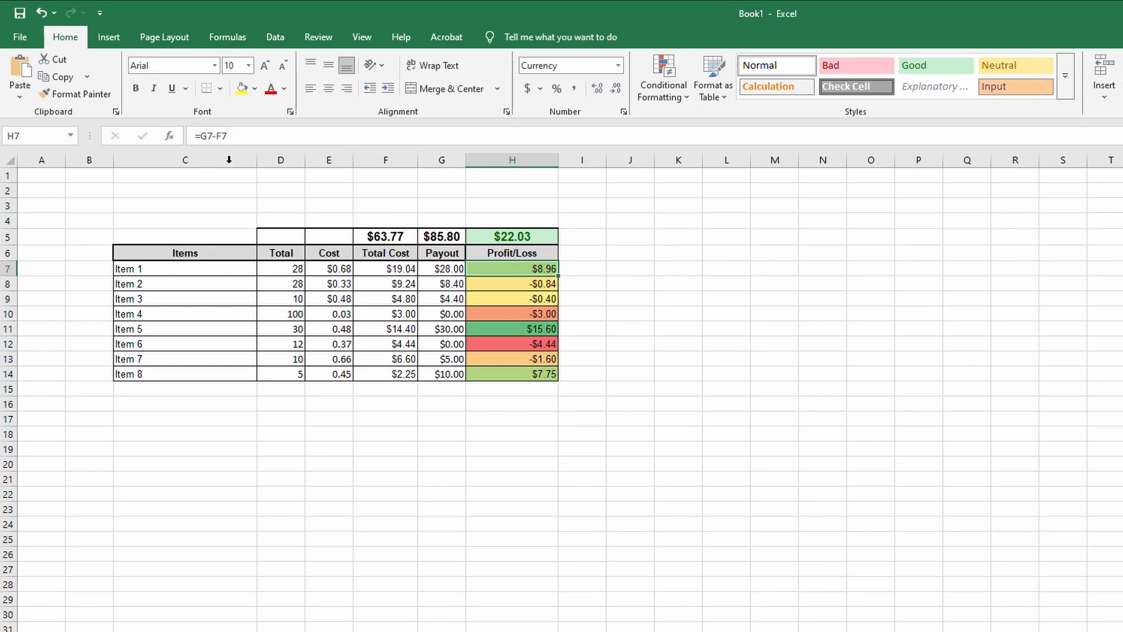
pyautogui.click(216, 135)
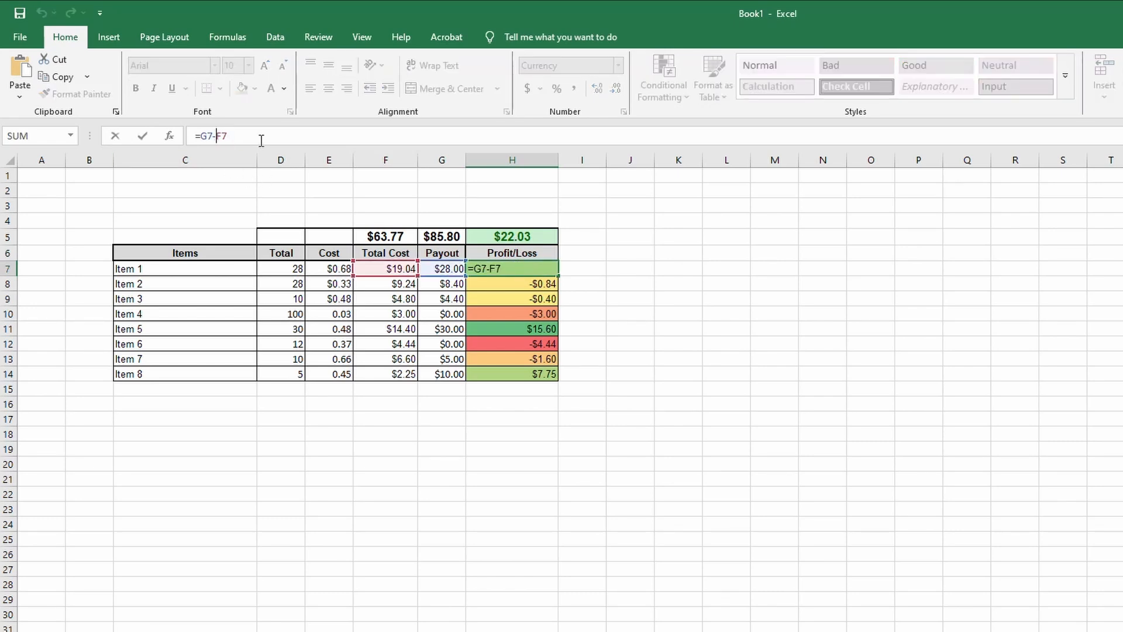
pyautogui.press('BackSpace')
pyautogui.write('+')
pyautogui.press('Return')
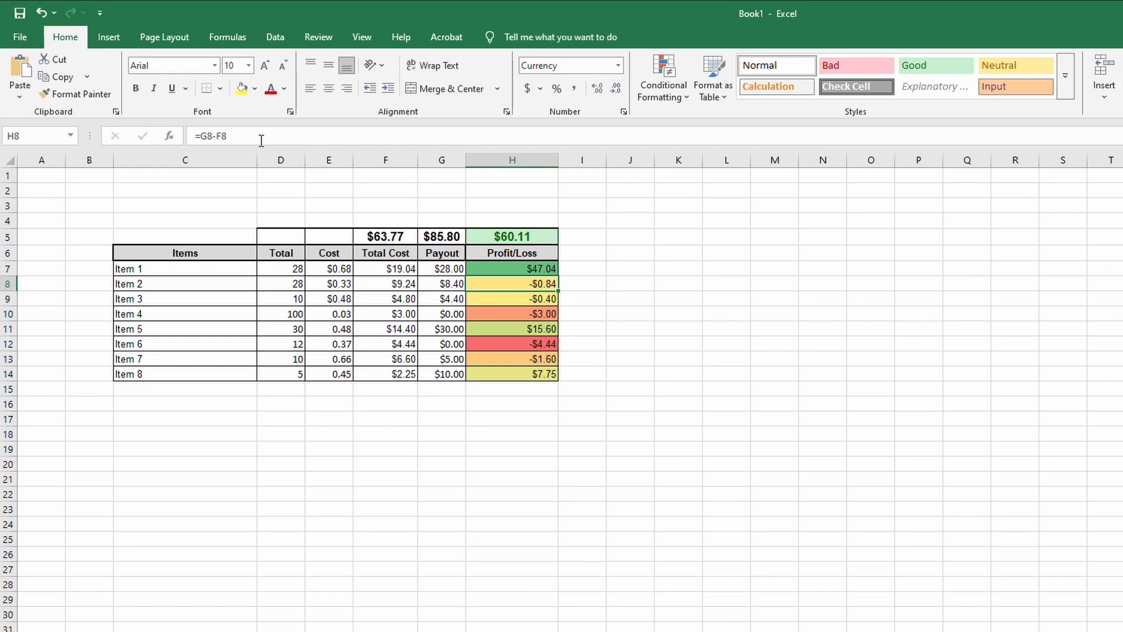
pyautogui.hotkey('ctrl', 'z')
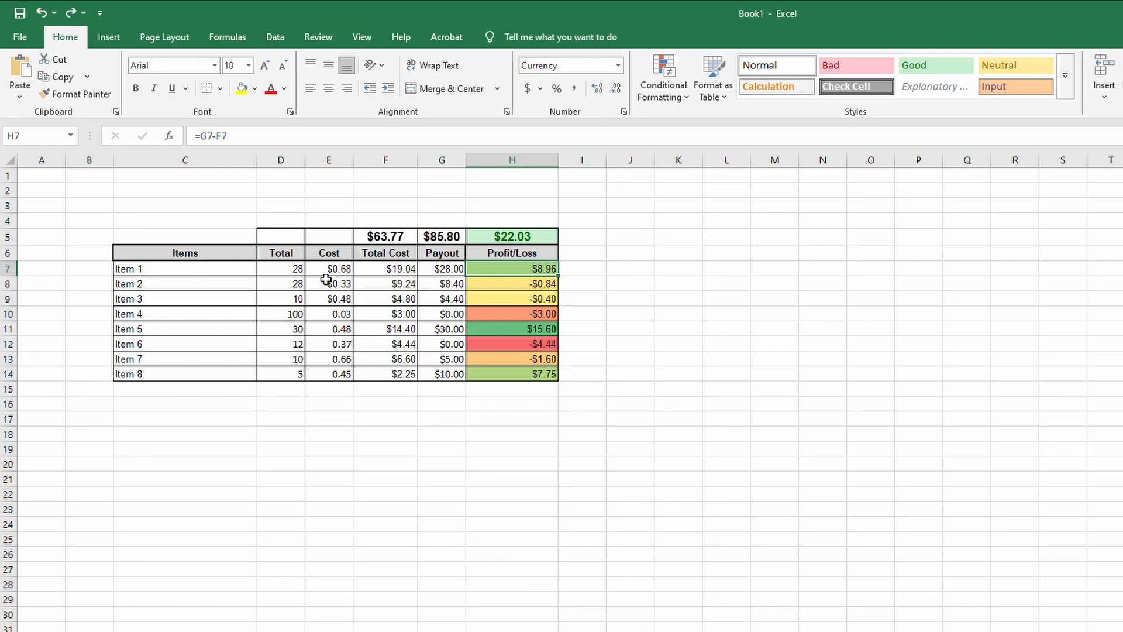
# Enter the formula =D9*337 in cell C2 to multiply Item 3's Total by a fixed number
pyautogui.click(293, 284)
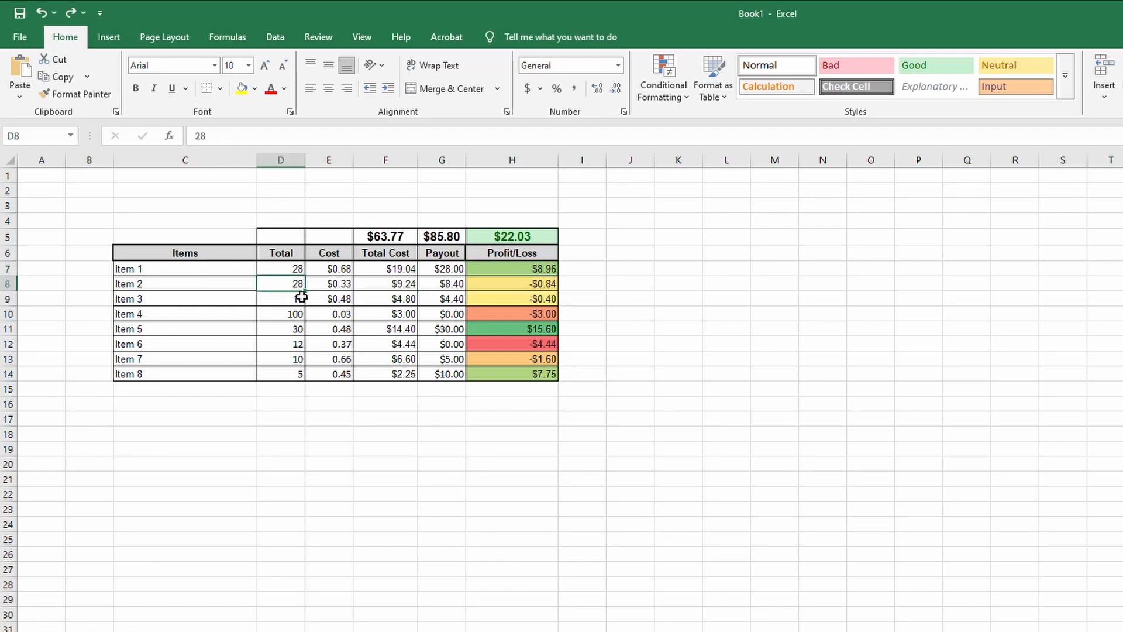
pyautogui.click(339, 328)
pyautogui.click(293, 285)
pyautogui.click(172, 192)
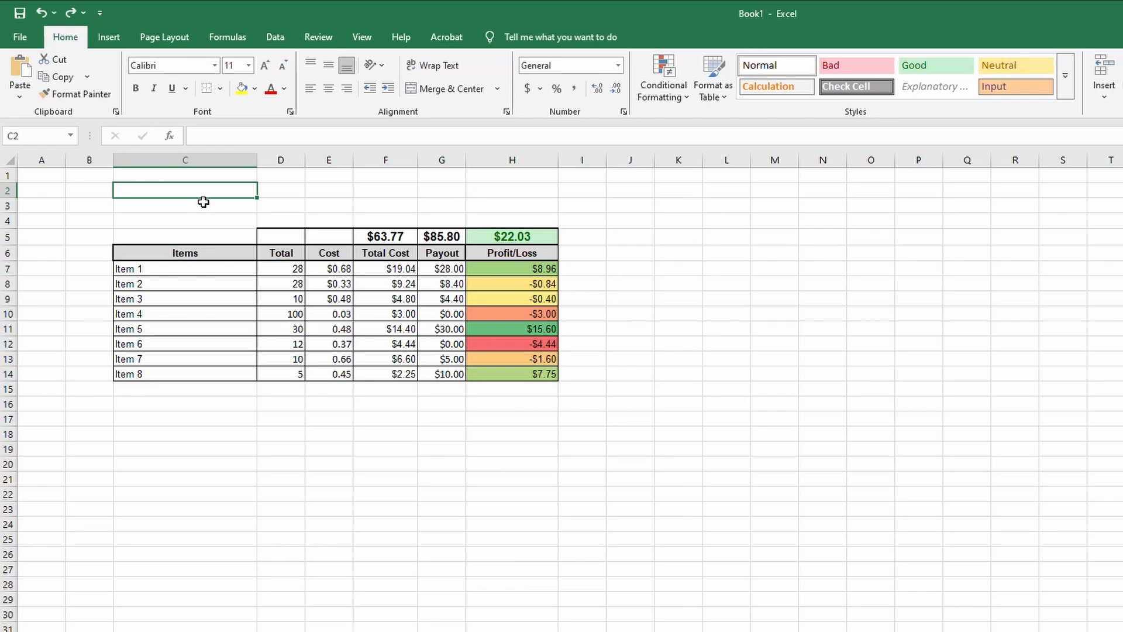
pyautogui.write('=')
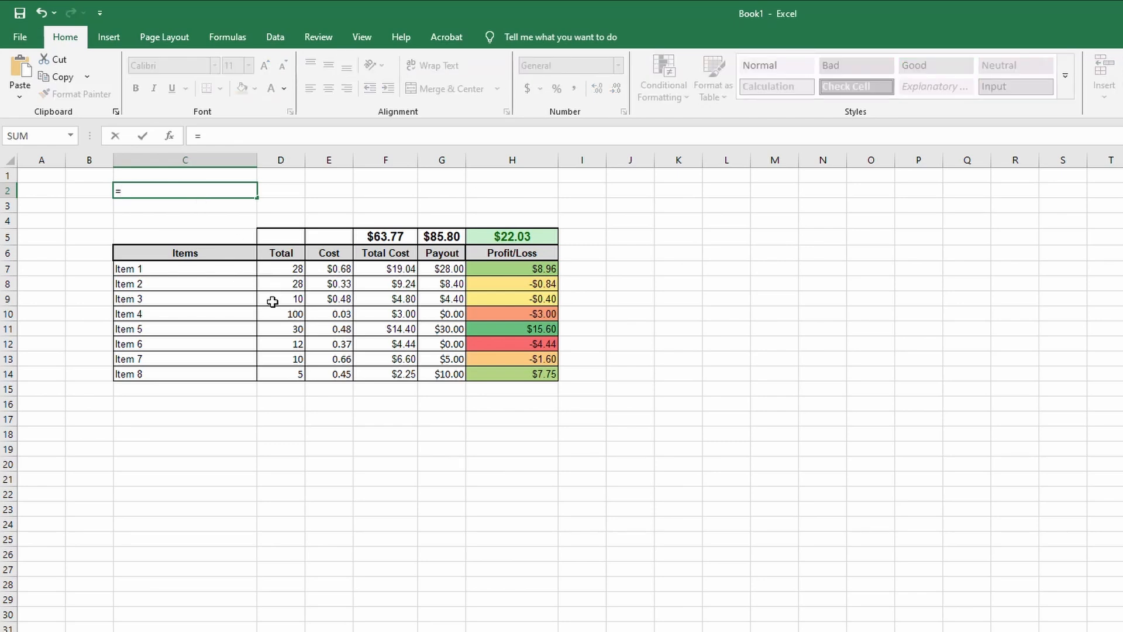
pyautogui.click(209, 138)
pyautogui.write('d9*')
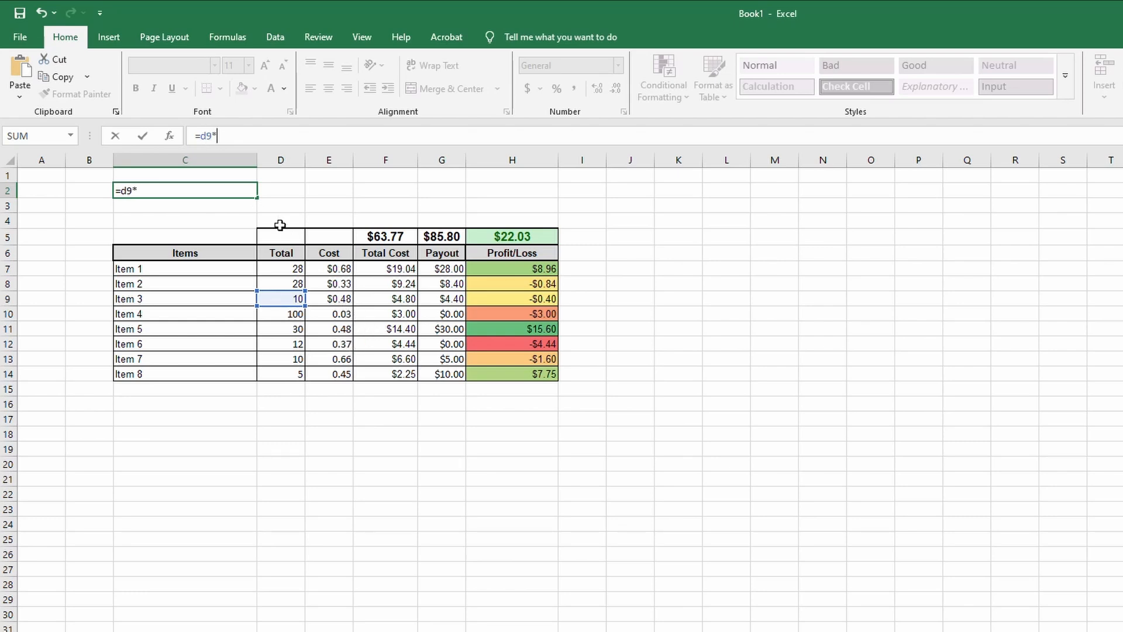
pyautogui.write('337')
pyautogui.press('Return')
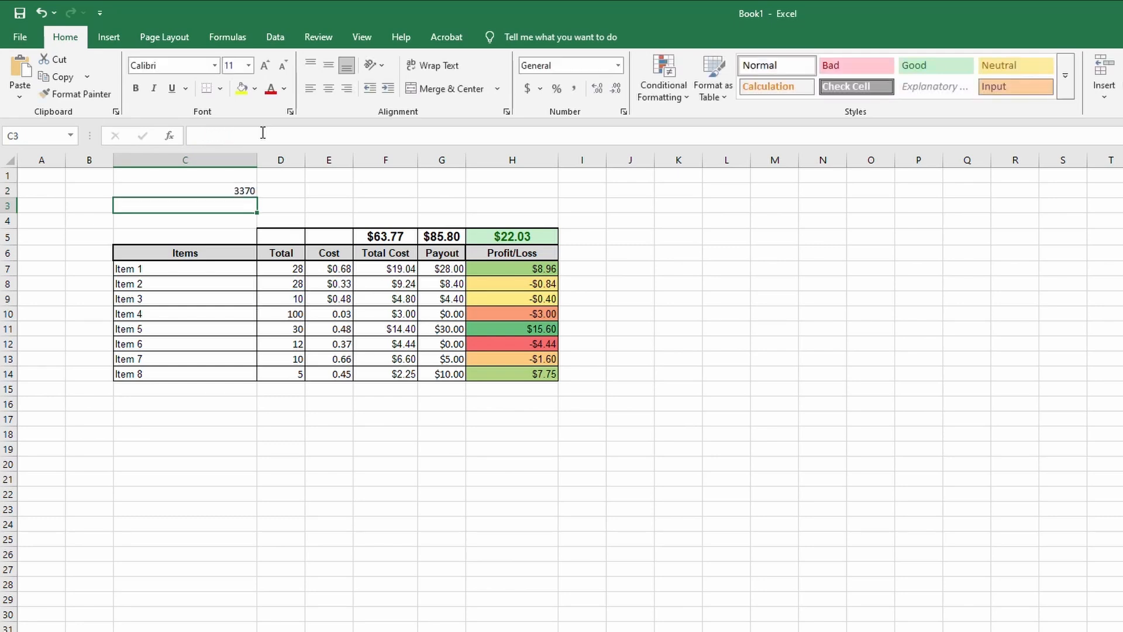
# Change the formula in cell C2 to =D9*E37 so that it multiplies two cell references
pyautogui.click(220, 185)
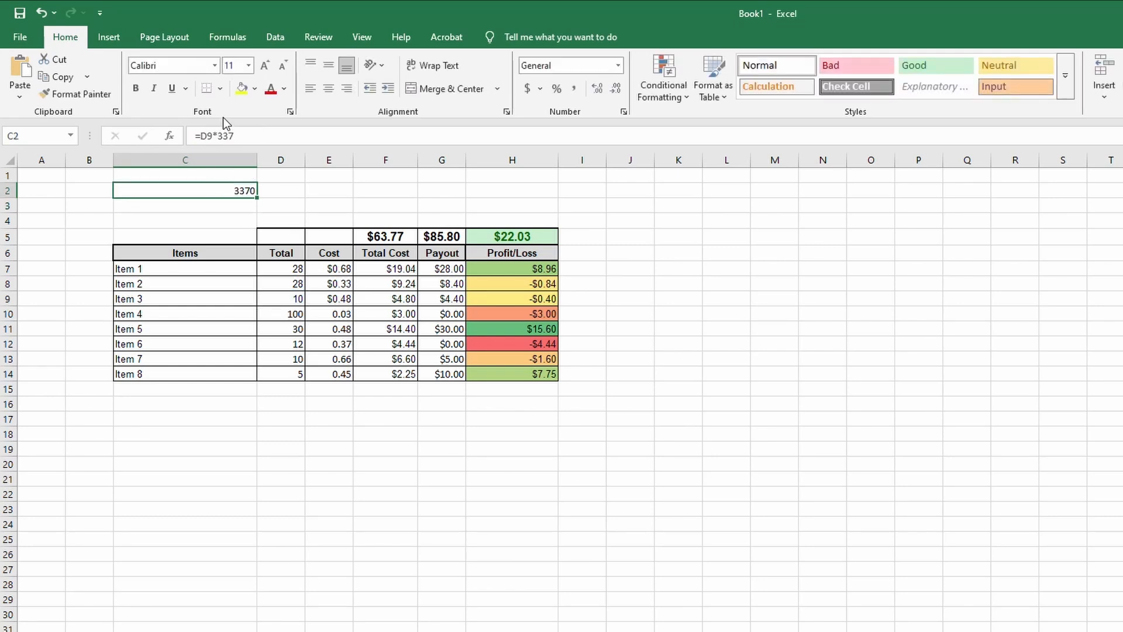
pyautogui.click(221, 137)
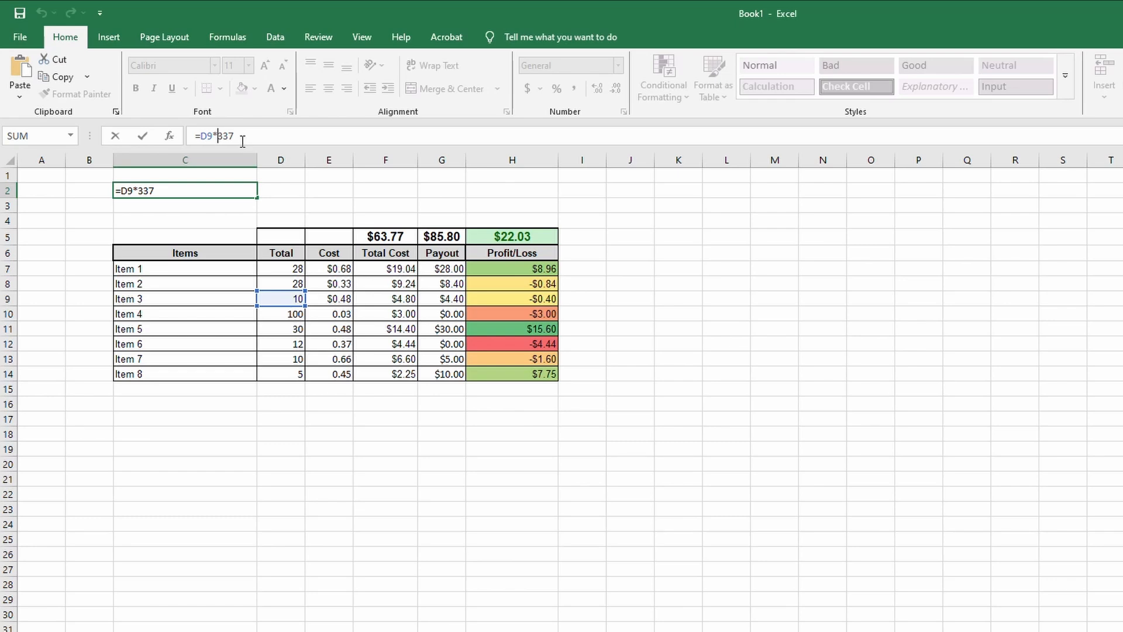
pyautogui.press('Delete')
pyautogui.write('e')
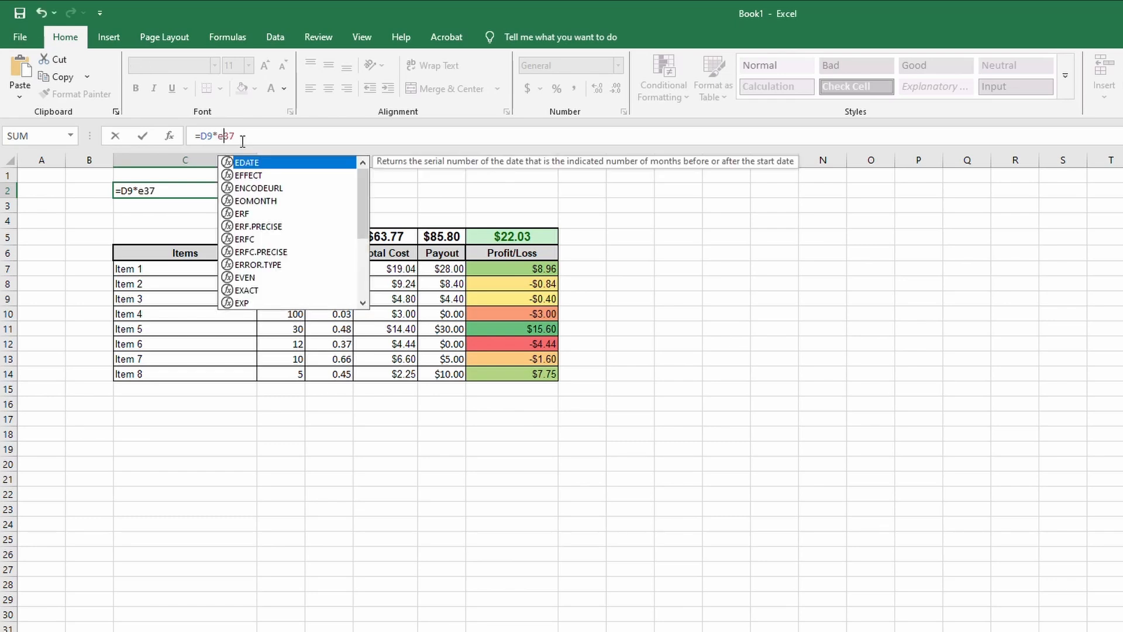
pyautogui.press('Return')
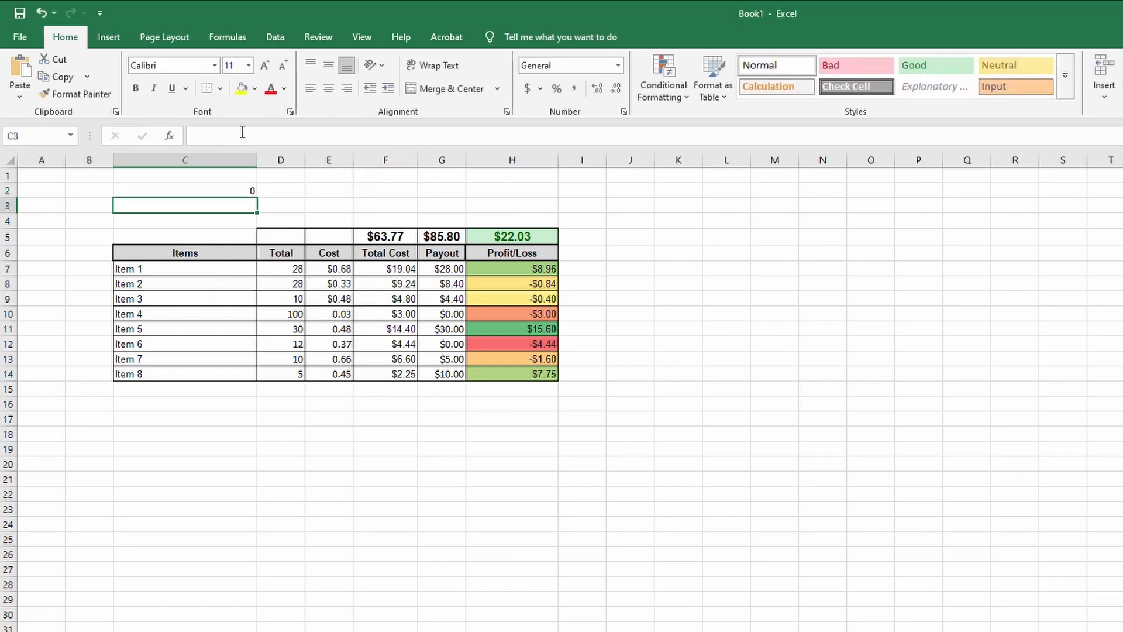
# Change the formula in cell C2 to =D9*E12 to multiply Item 3's Total by Item 6's Cost
pyautogui.click(227, 190)
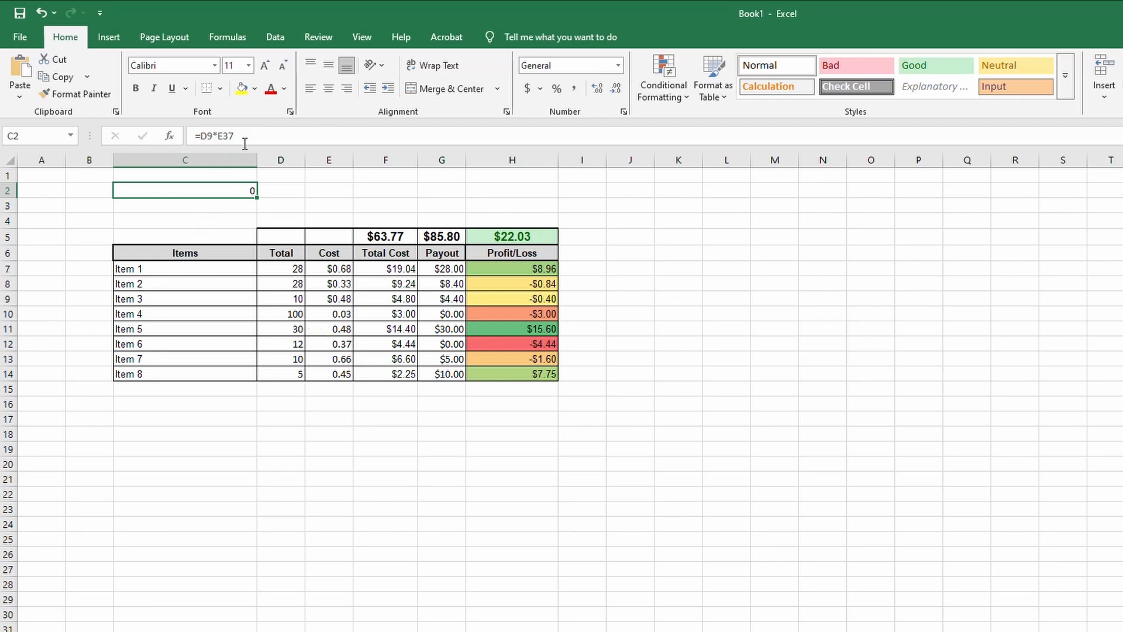
pyautogui.moveTo(238, 138); pyautogui.dragTo(223, 138)
pyautogui.write('12')
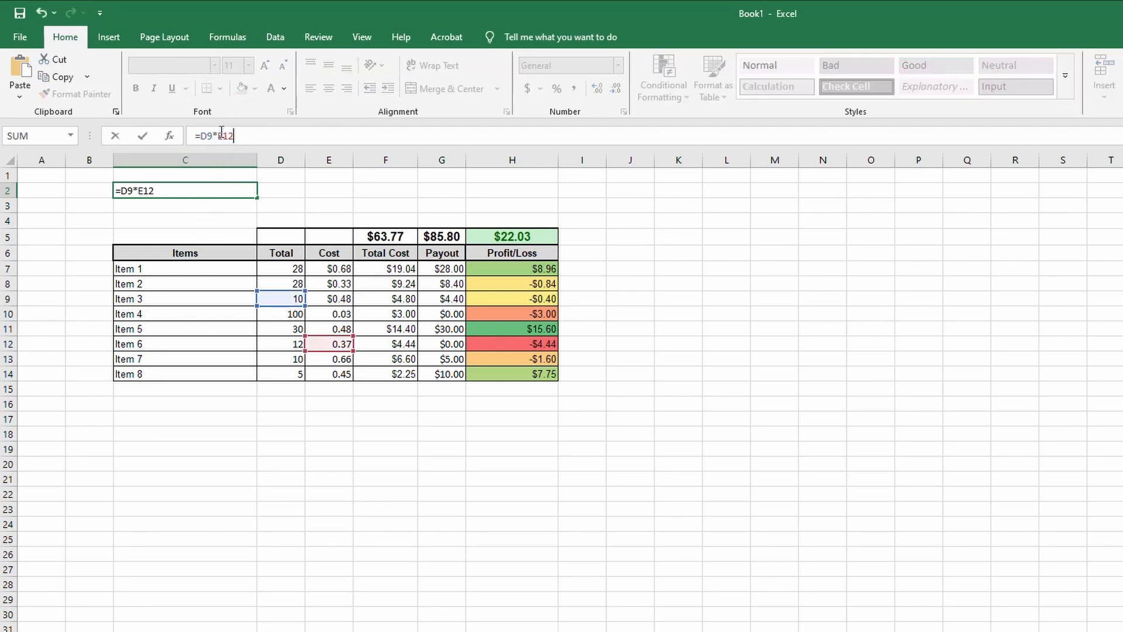
pyautogui.press('Return')
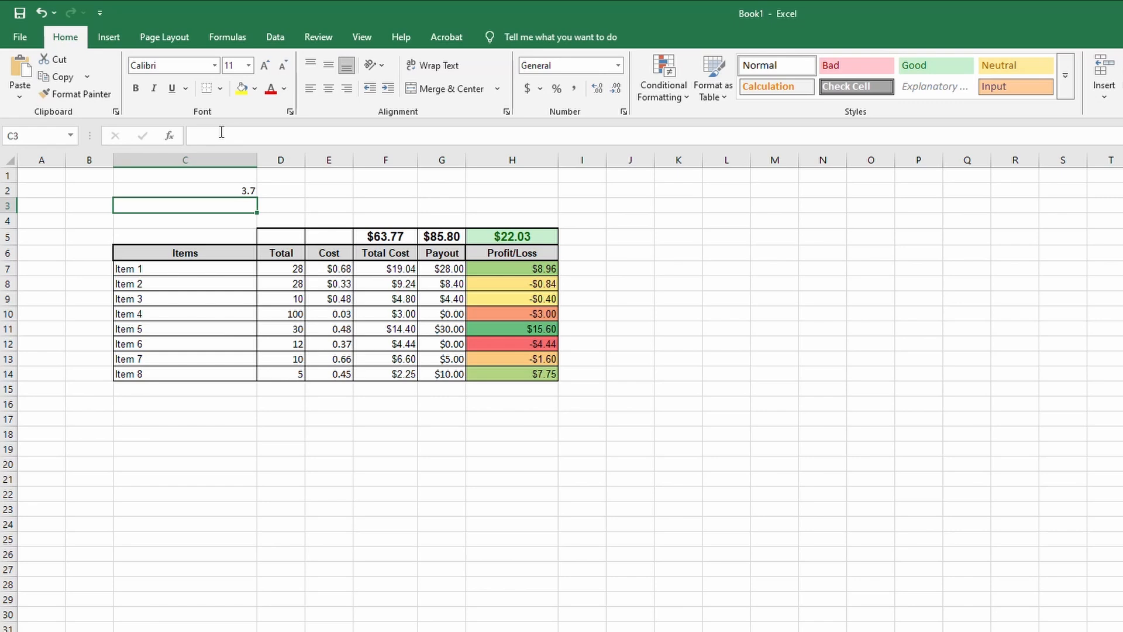
# Clear the test formula from cell C2 and open the empty cell for editing
pyautogui.click(217, 191)
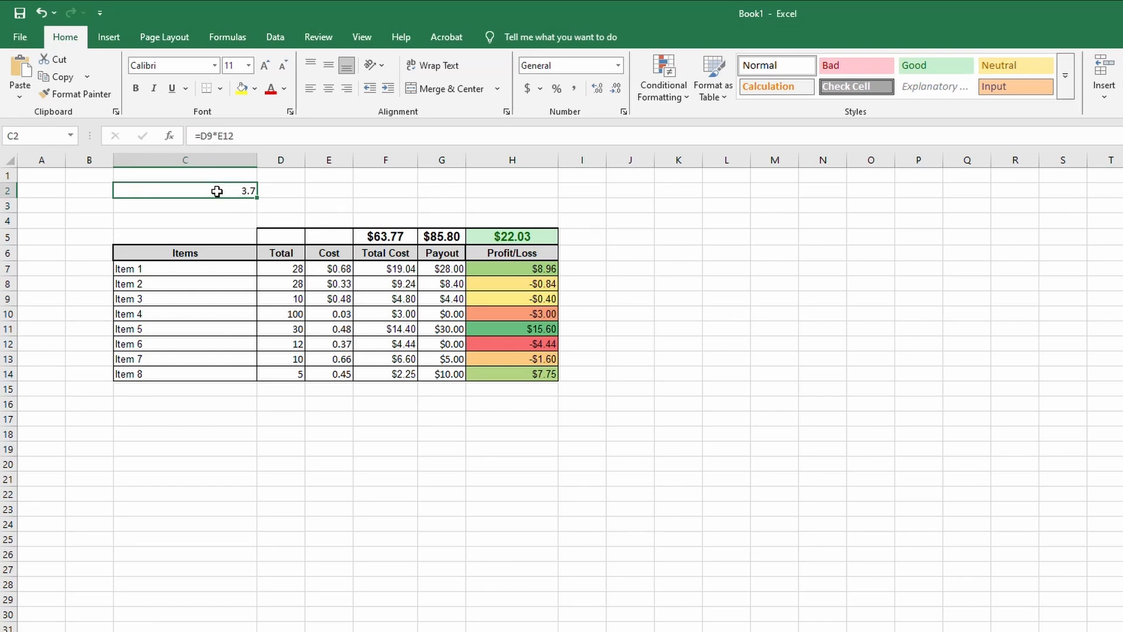
pyautogui.press('Delete')
pyautogui.click(241, 134)
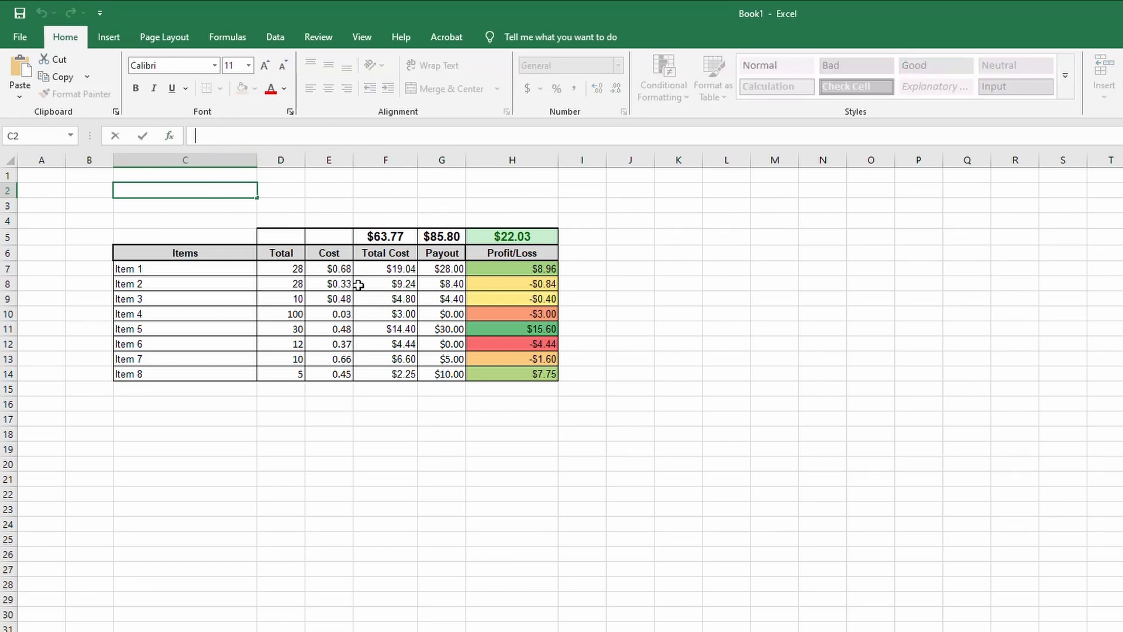